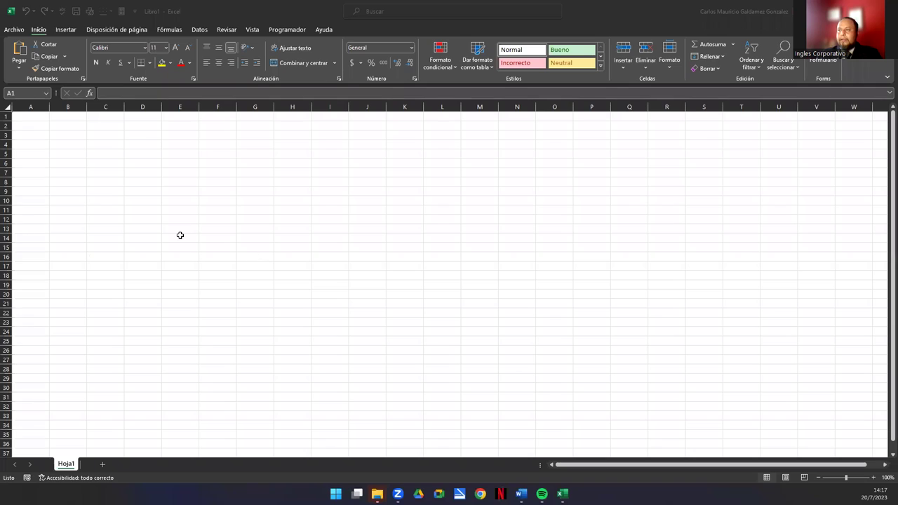
# From blank workbook Libro1, open the Visual Basic editor with Alt+F11 to show Módulo1
pyautogui.keyDown('ctrl'); pyautogui.scroll(2, 66, 259); pyautogui.keyUp('ctrl')
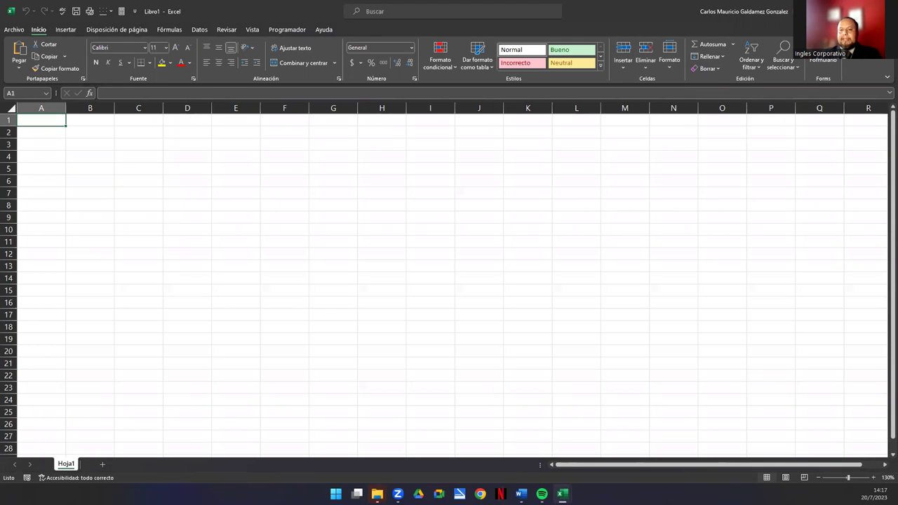
pyautogui.click(166, 214)
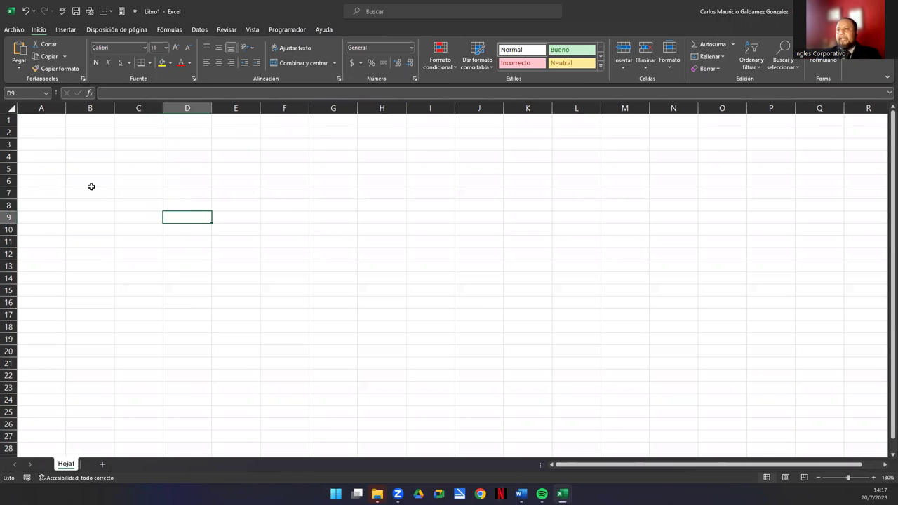
pyautogui.click(57, 124)
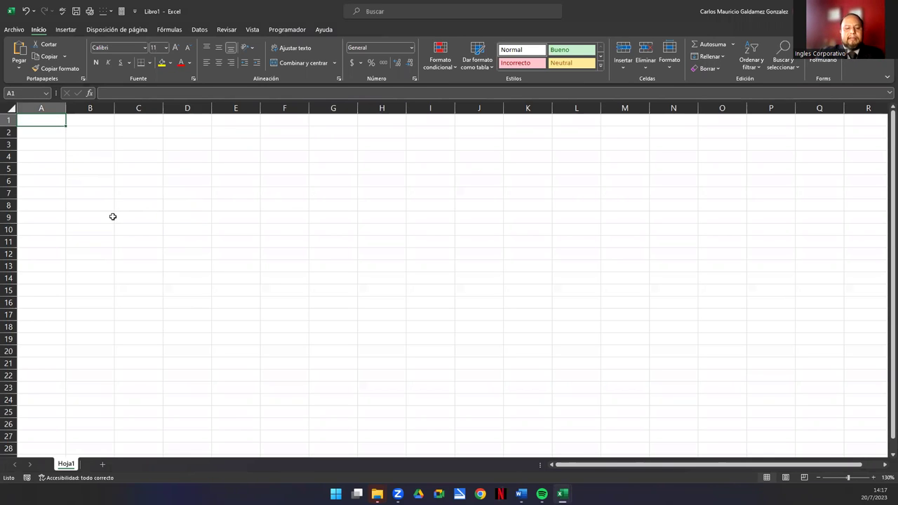
pyautogui.hotkey('alt', 'F11')
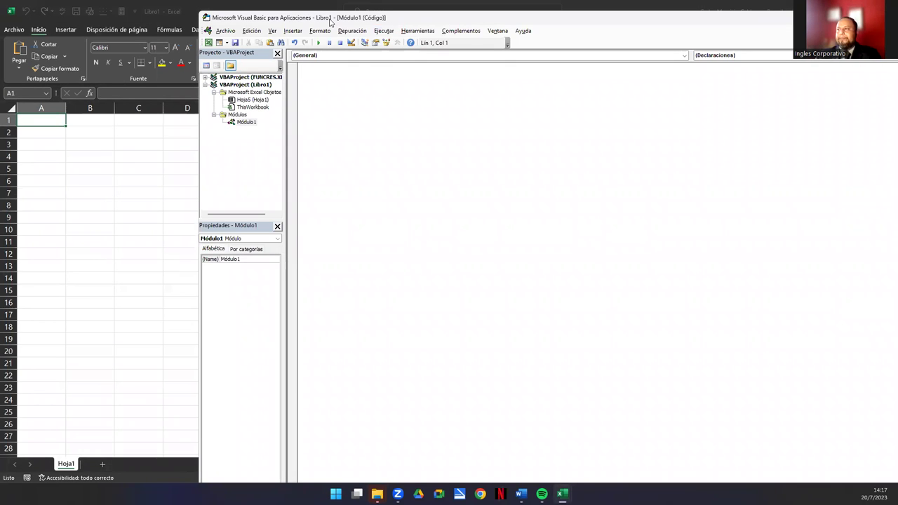
# Maximize the VBA editor window and check the Insertar menu without adding anything
pyautogui.doubleClick(203, 13)
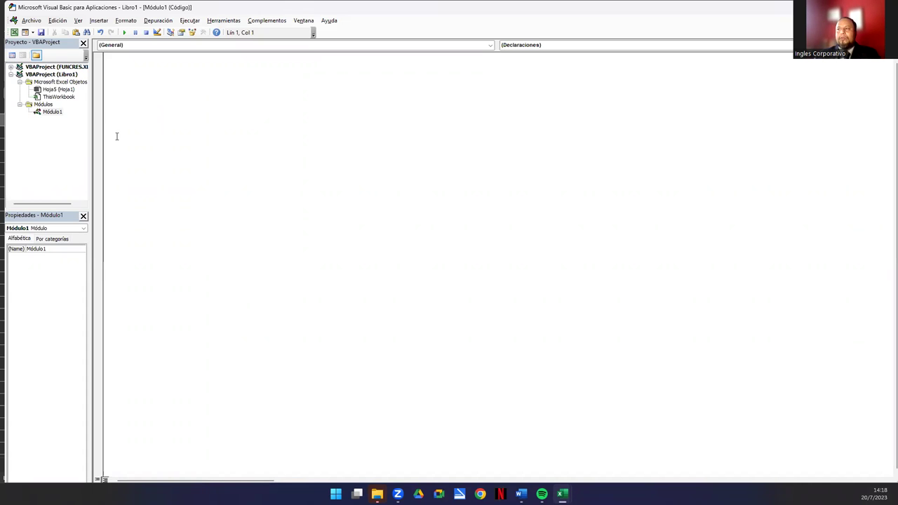
pyautogui.click(98, 21)
pyautogui.click(169, 127)
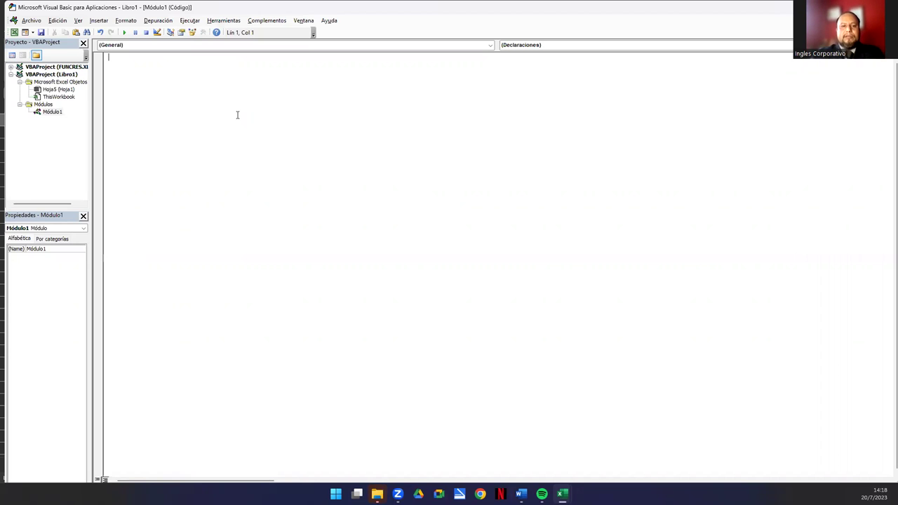
# Declare 'Function Discount(quantify, precio)' on line 1 so VBA adds End Function
pyautogui.write('function ')
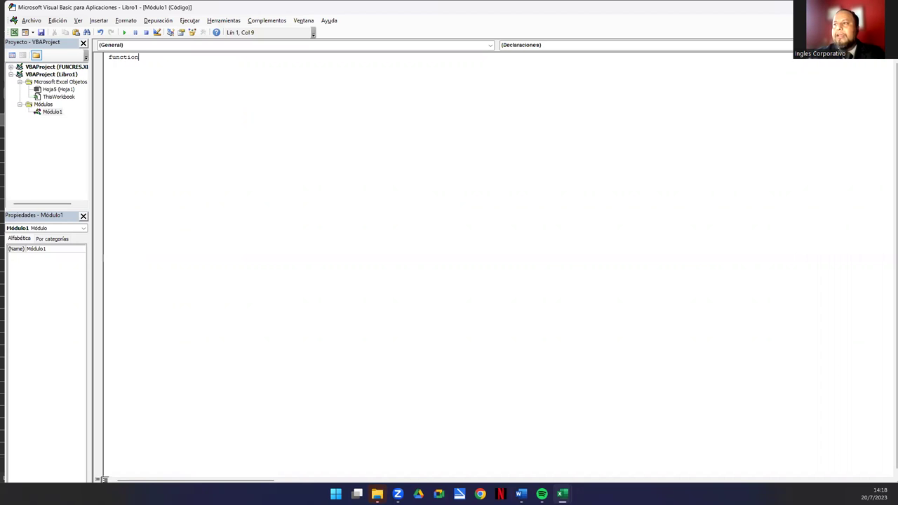
pyautogui.write('Discount(q')
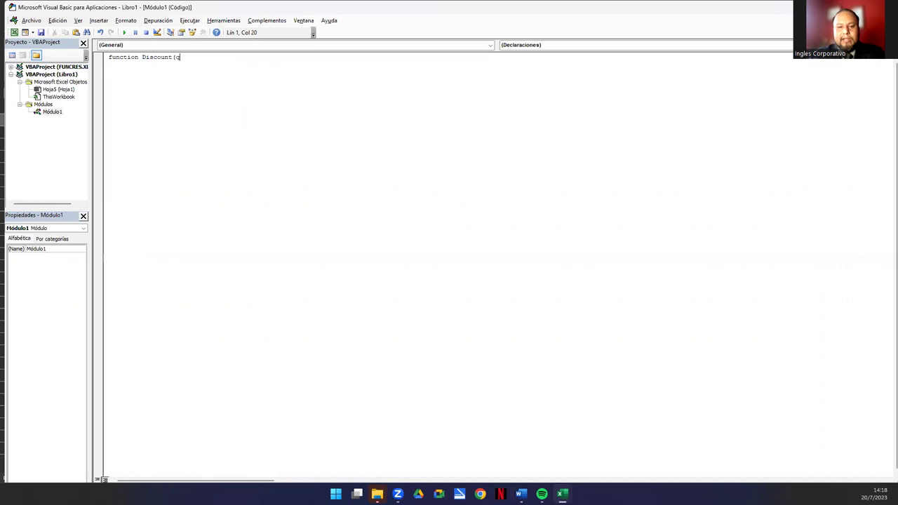
pyautogui.write('uantify, prre')
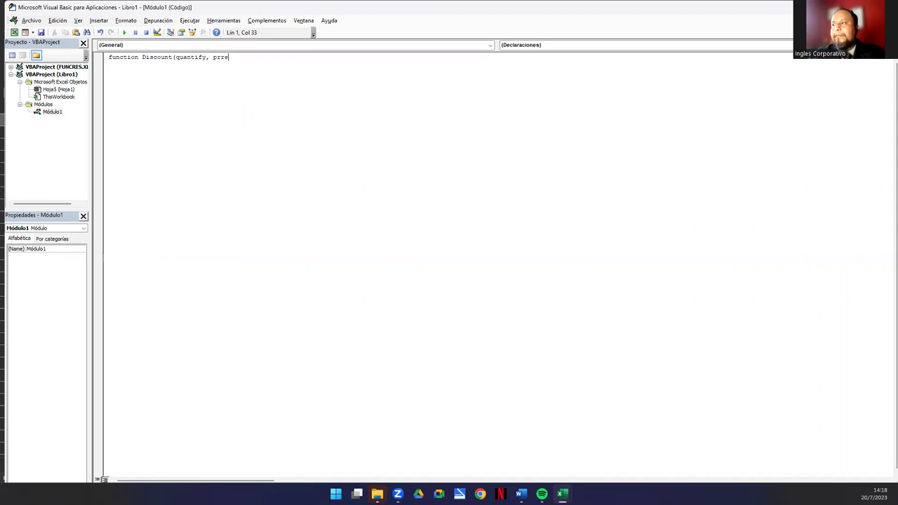
pyautogui.write('cio)')
pyautogui.press('Return')
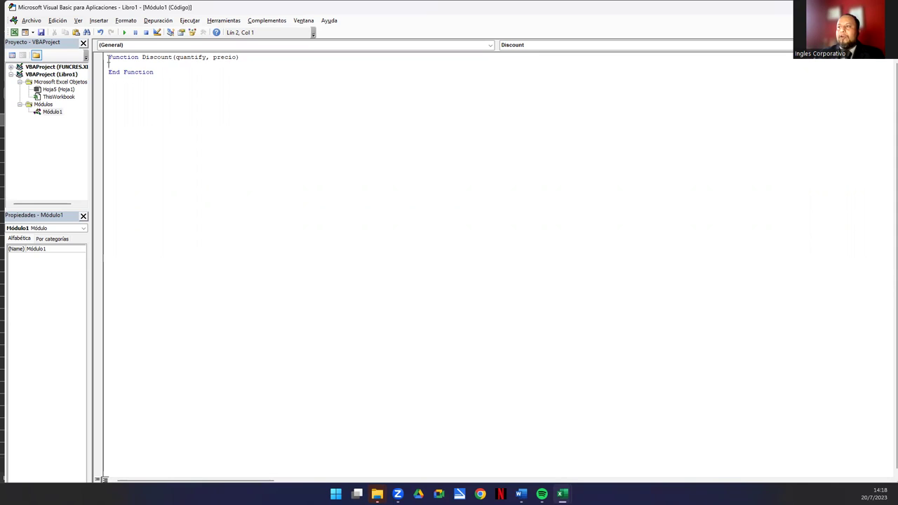
pyautogui.moveTo(108, 57); pyautogui.dragTo(160, 75)
pyautogui.press('Right')
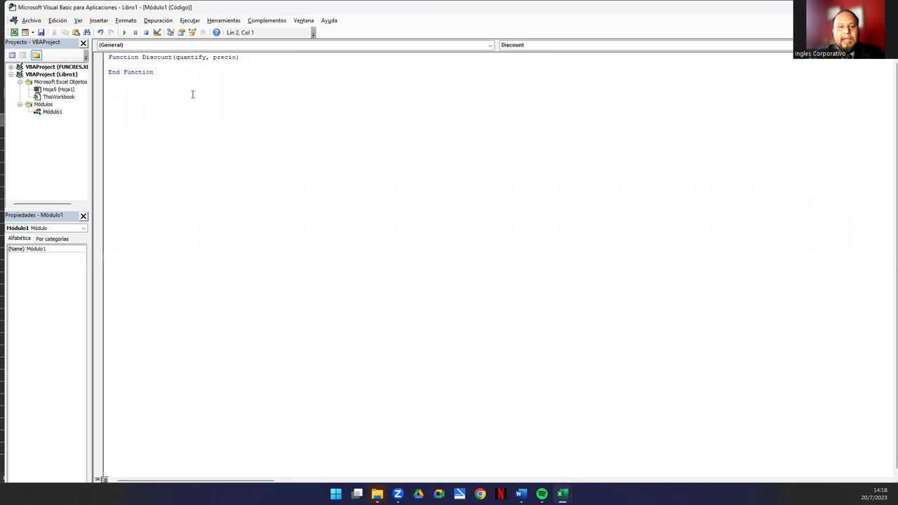
# Write the condition line 'If quantify >= 100 Then' inside the Discount function
pyautogui.press('Return')
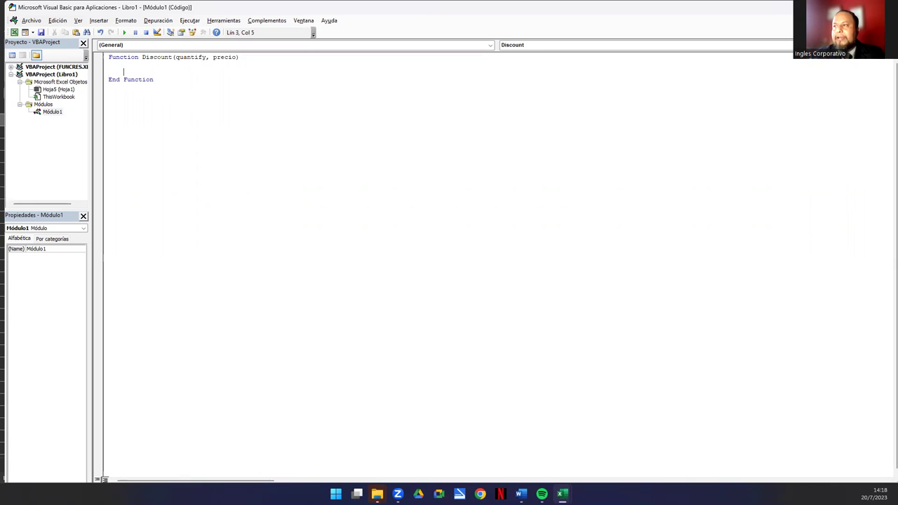
pyautogui.press('BackSpace')
pyautogui.write('Di')
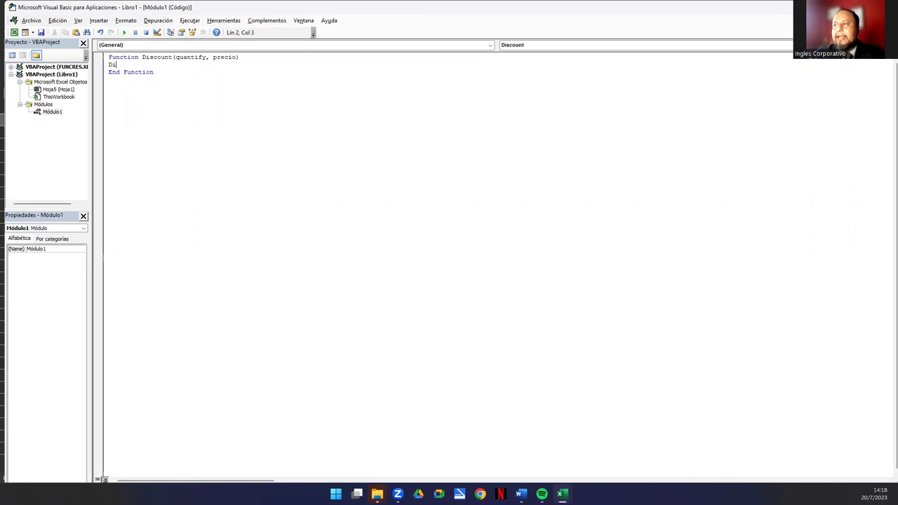
pyautogui.write('scount')
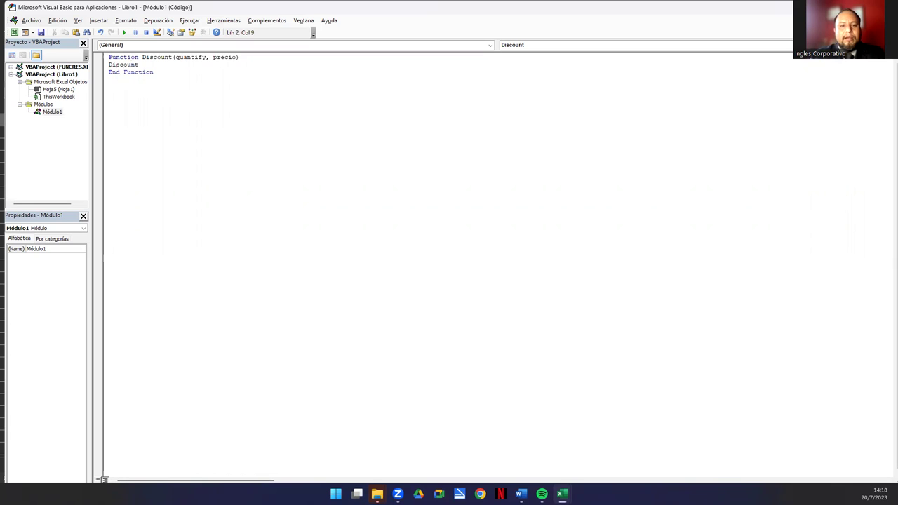
pyautogui.press('BackSpace')
pyautogui.press('BackSpace')
pyautogui.press('BackSpace')
pyautogui.write('f')
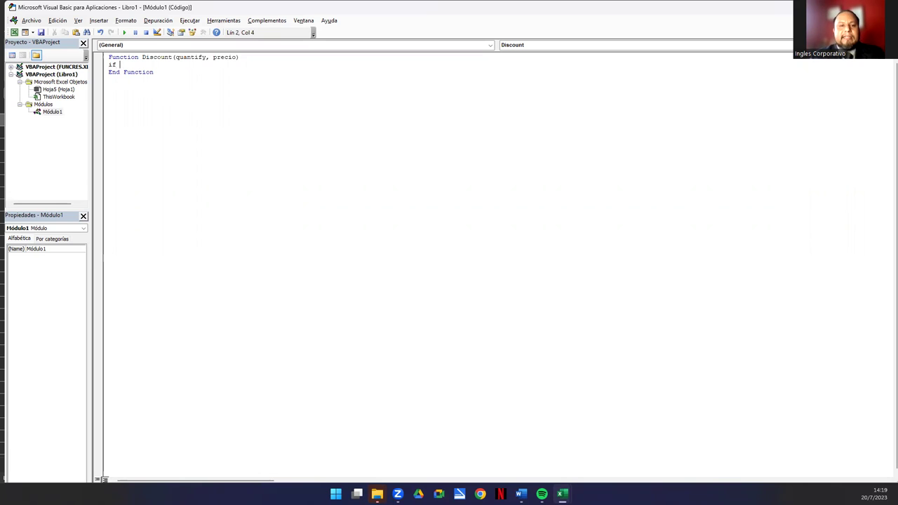
pyautogui.write('qui')
pyautogui.press('BackSpace')
pyautogui.write('anri')
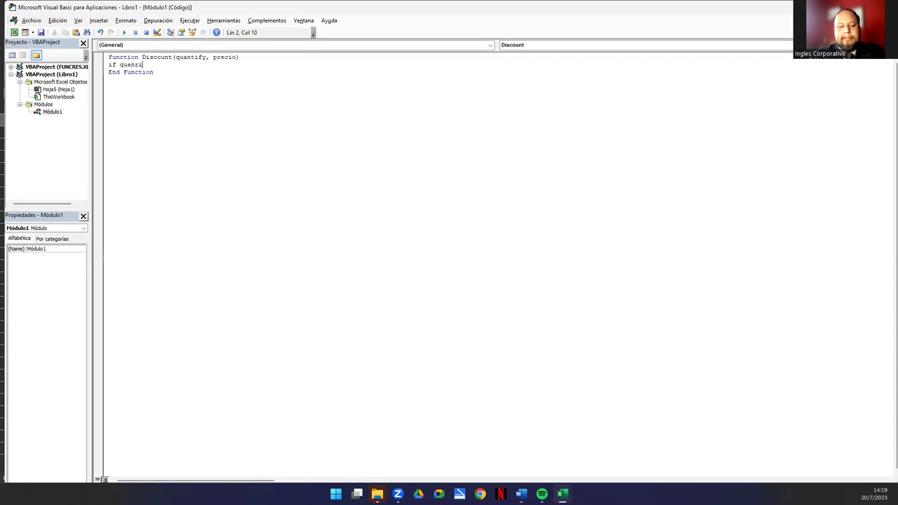
pyautogui.press('BackSpace')
pyautogui.press('BackSpace')
pyautogui.write('tify >= 100 Then')
pyautogui.press('Return')
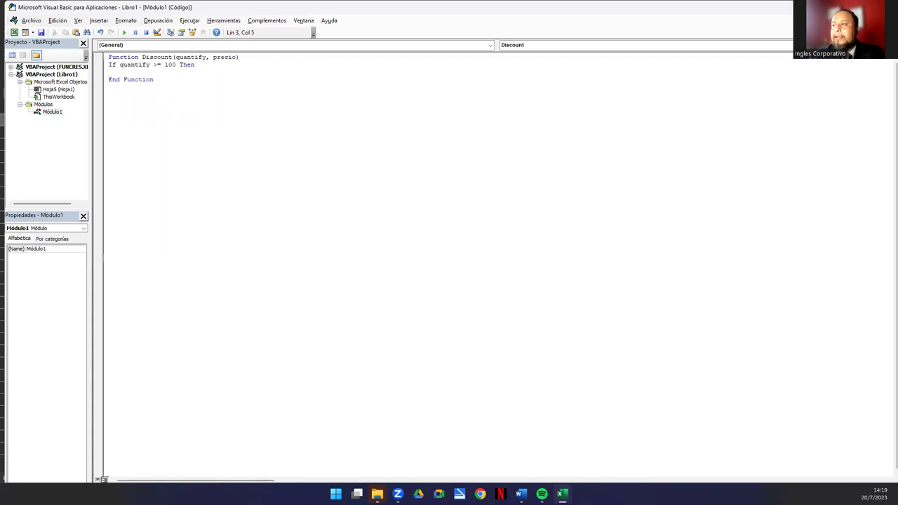
# Add 'Discount = quantify * precio * 0.1' inside the If block
pyautogui.write('D')
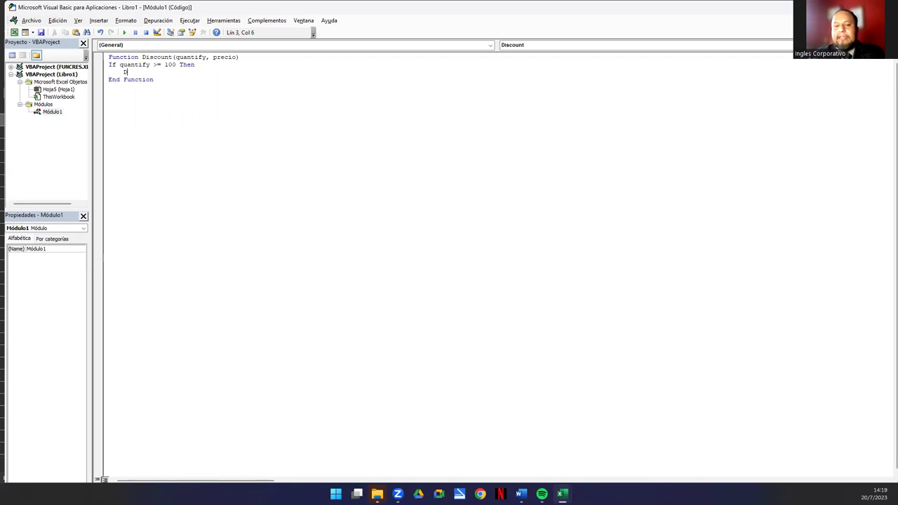
pyautogui.write('iscount = quantify ')
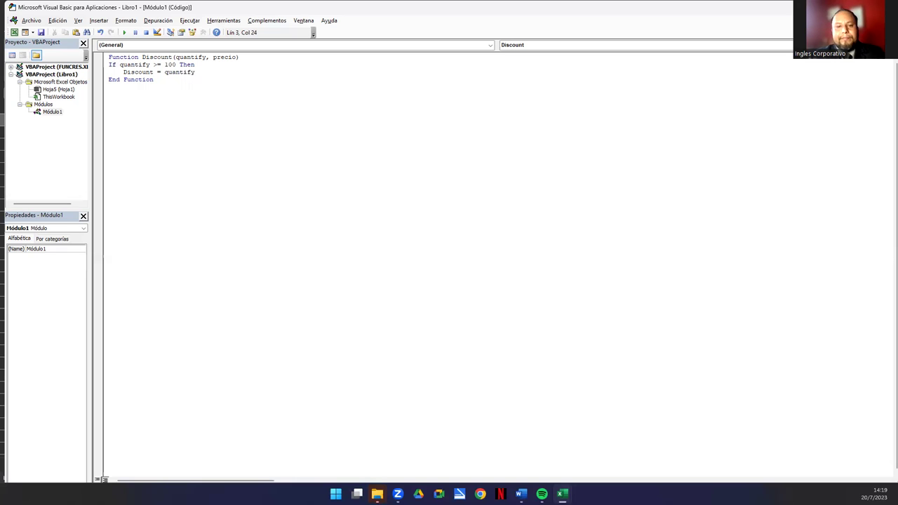
pyautogui.write('* precio *')
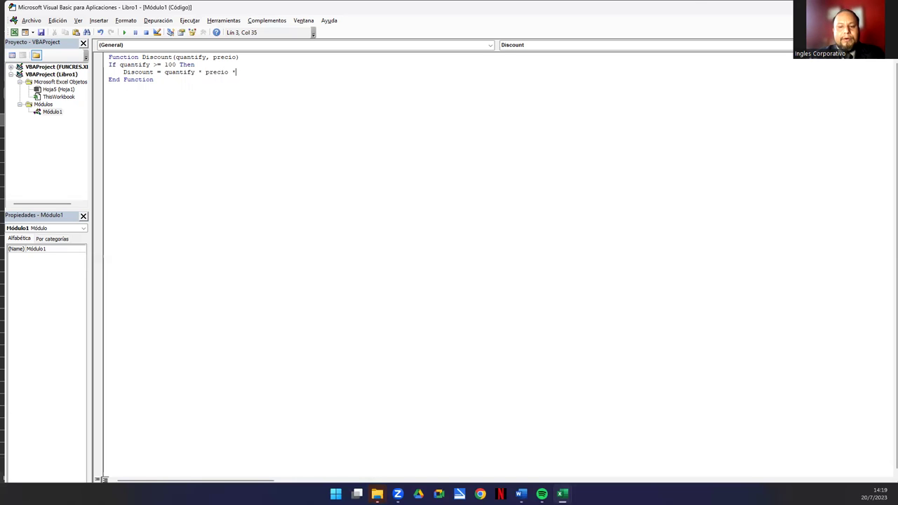
pyautogui.write('0.1')
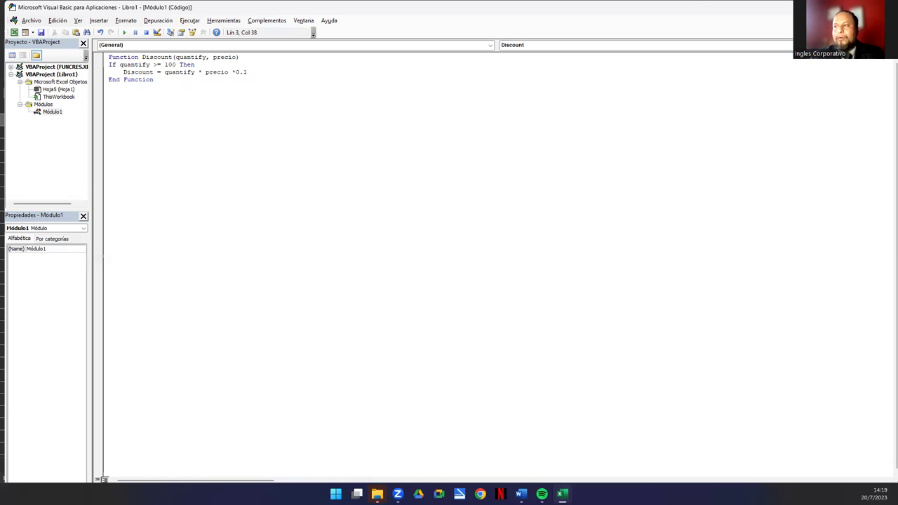
pyautogui.press('Return')
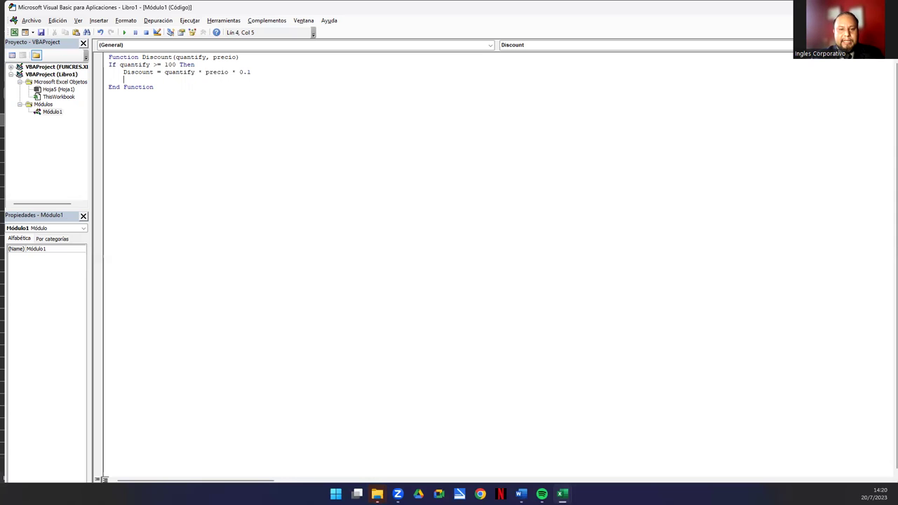
# Add an Else branch setting 'Discount = 0' and close the conditional with End If
pyautogui.write('Else')
pyautogui.press('Return')
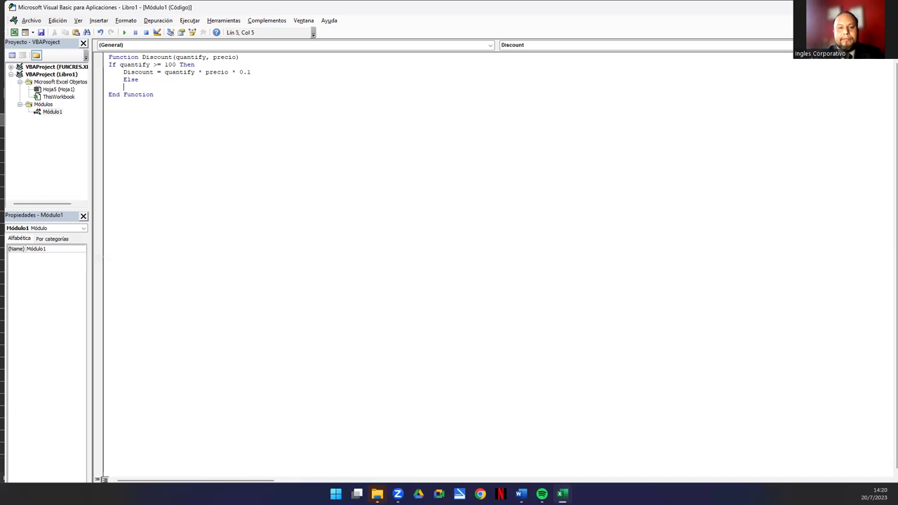
pyautogui.write('Dis')
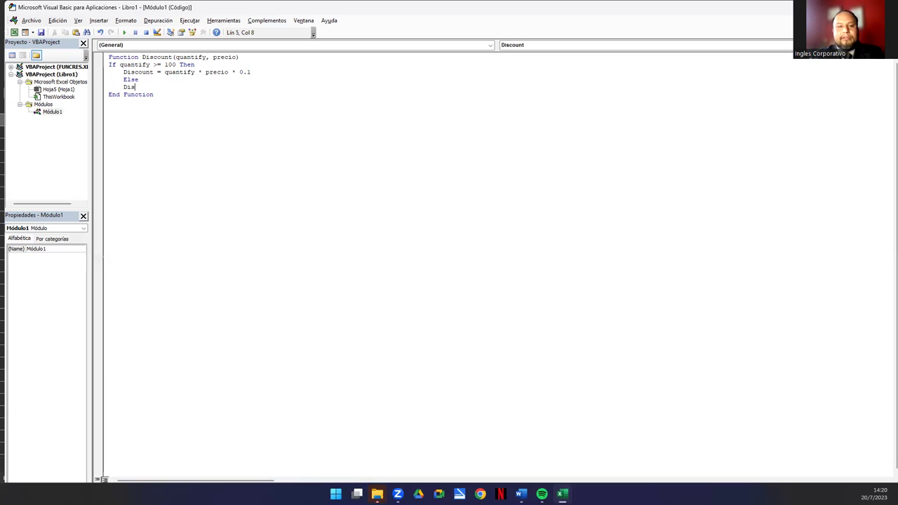
pyautogui.write('count = 0')
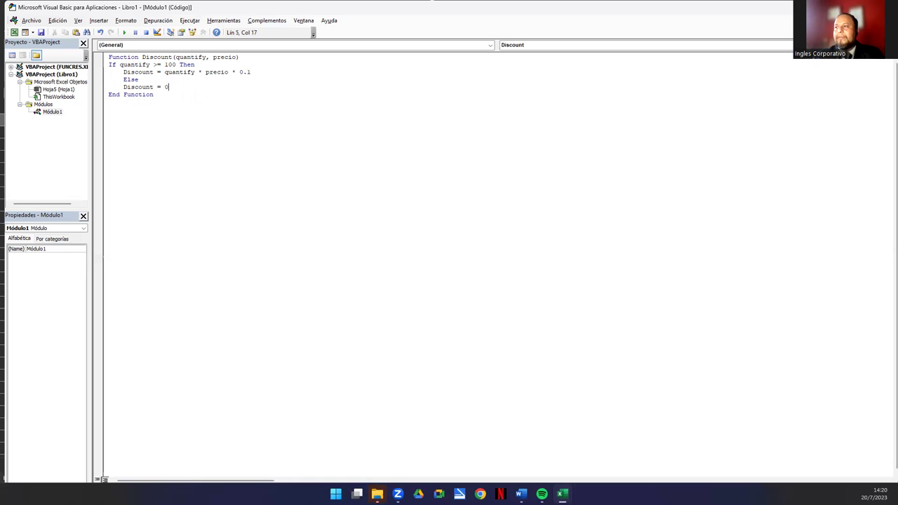
pyautogui.press('Return')
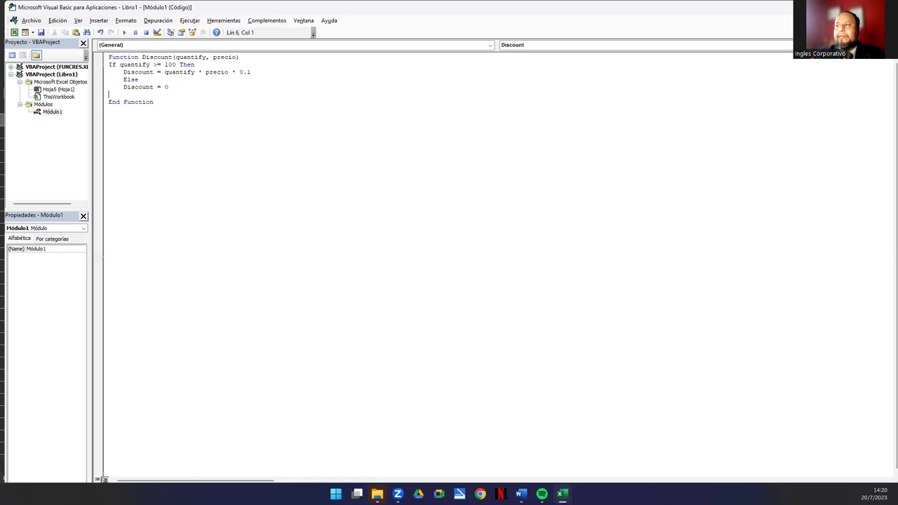
pyautogui.write('End If')
pyautogui.press('Return')
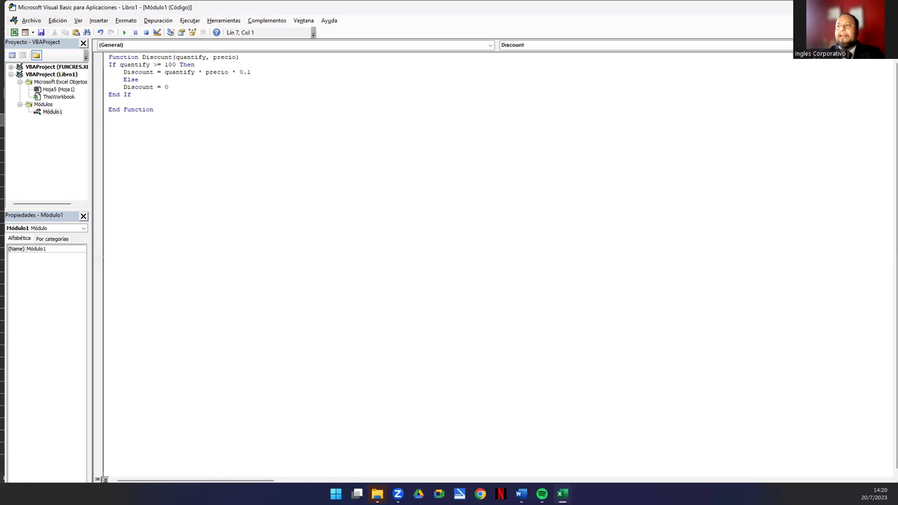
# Review the If block lines, then insert a blank line after End If
pyautogui.moveTo(109, 65); pyautogui.dragTo(158, 67)
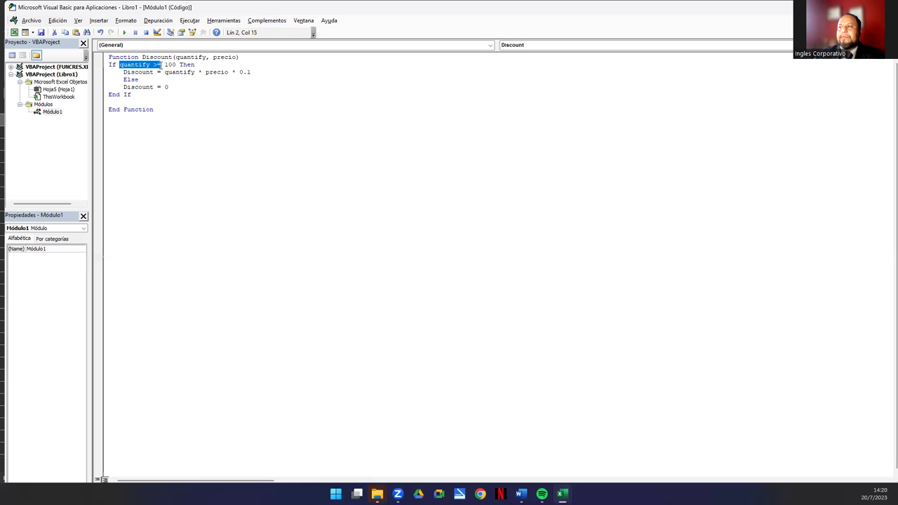
pyautogui.moveTo(123, 72); pyautogui.dragTo(251, 73)
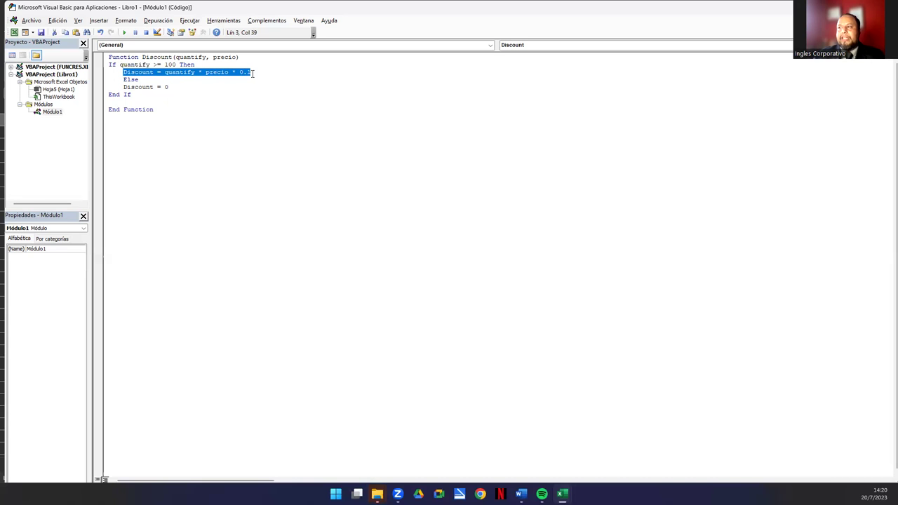
pyautogui.moveTo(124, 87); pyautogui.dragTo(172, 88)
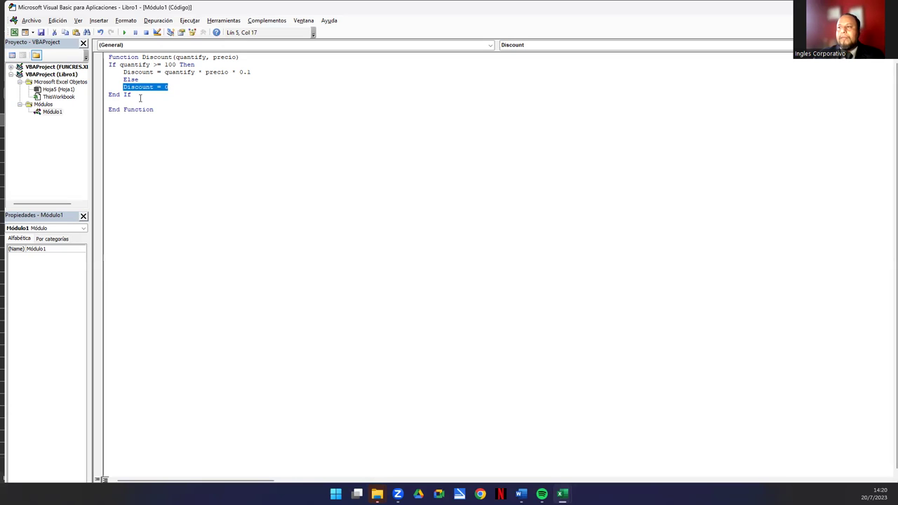
pyautogui.click(141, 97)
pyautogui.press('Return')
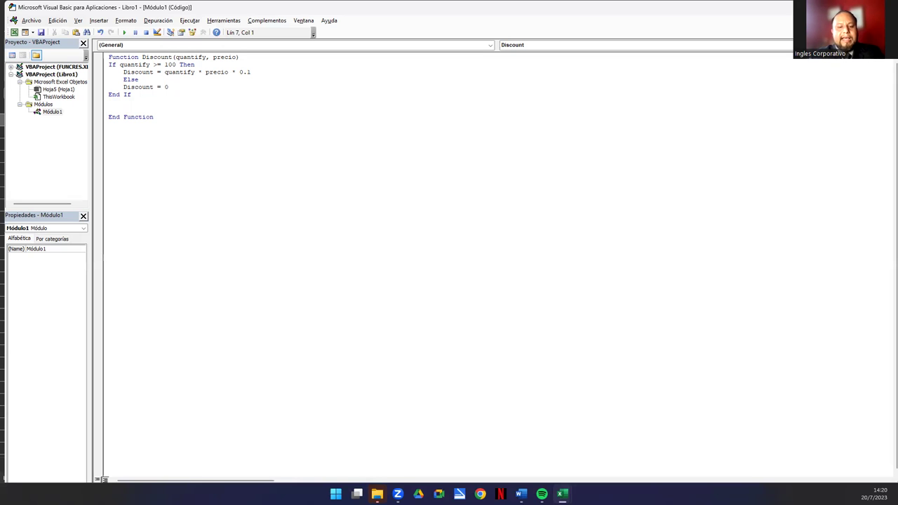
# Add 'Discount = Application.Round(Discount, 2)' after End If and review its arguments
pyautogui.write('Discount =')
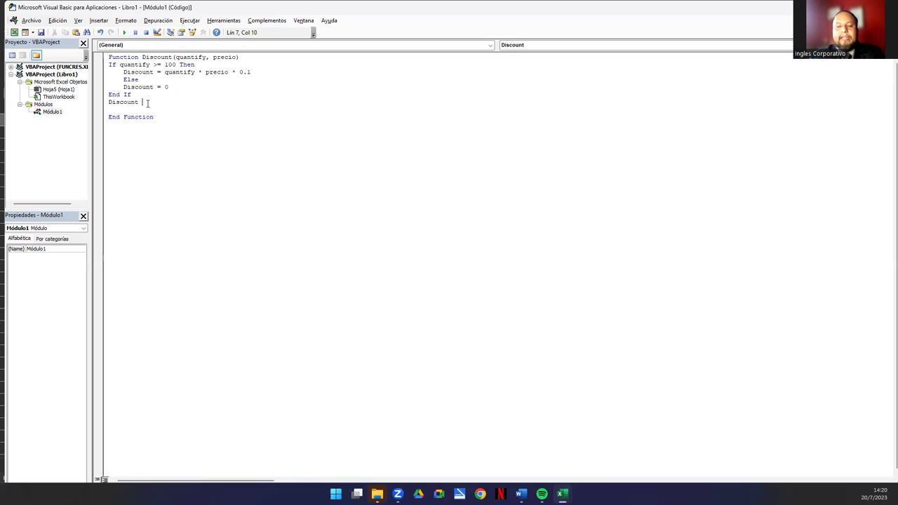
pyautogui.write(' Appli')
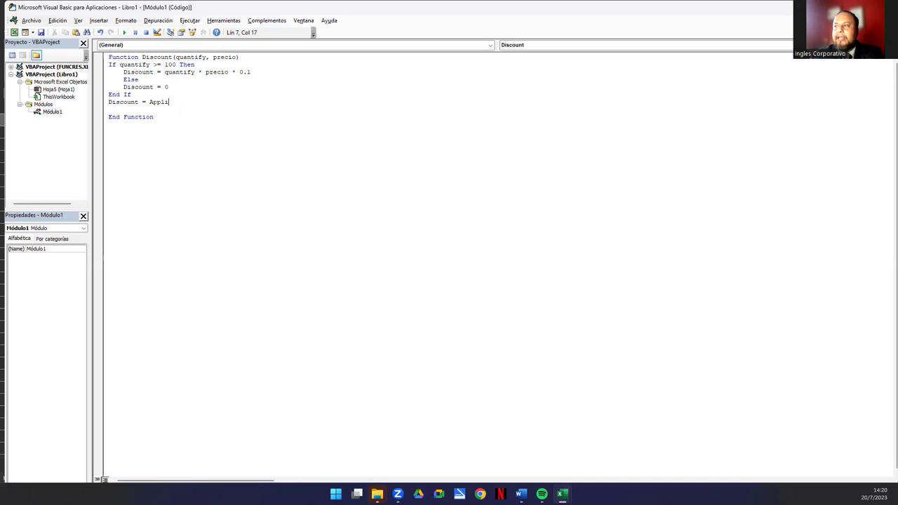
pyautogui.write('cation')
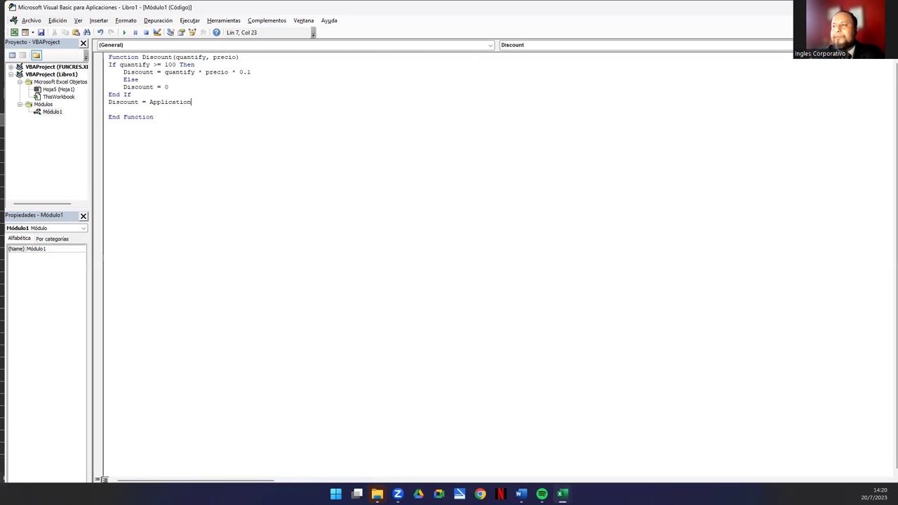
pyautogui.write('.Rou')
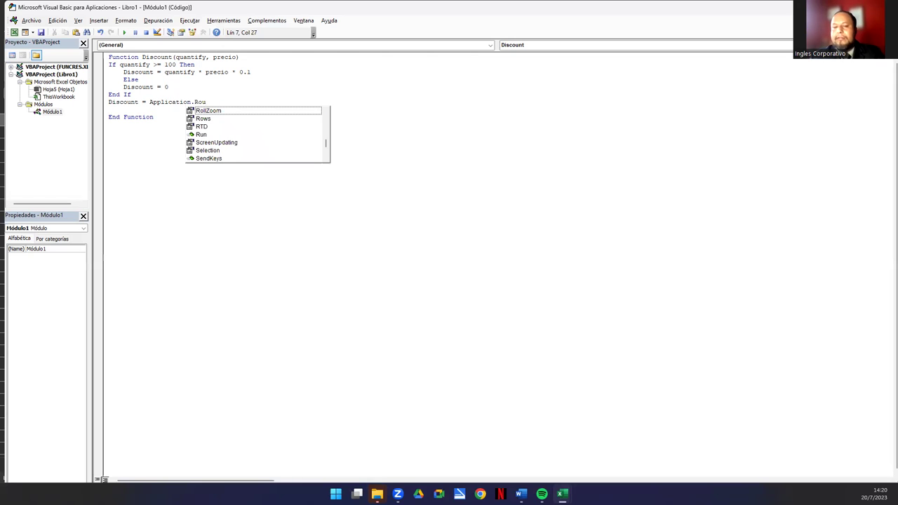
pyautogui.write('nd')
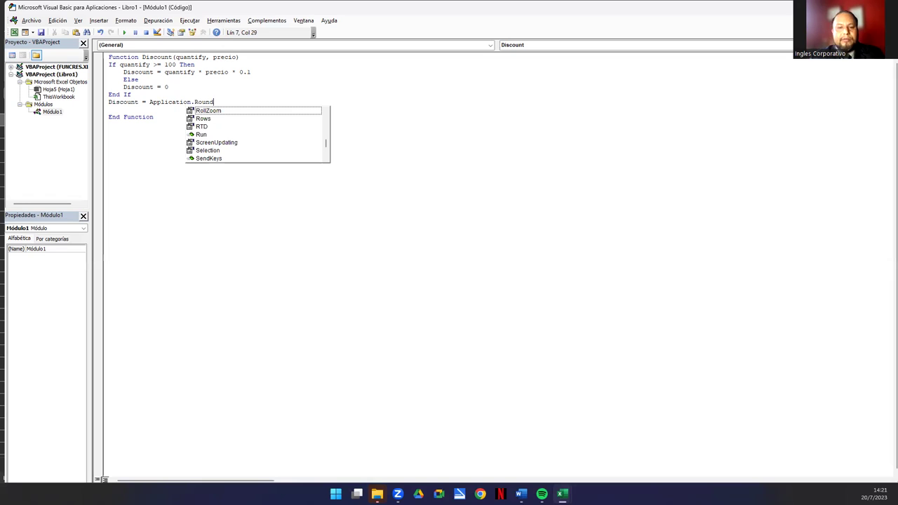
pyautogui.write('(')
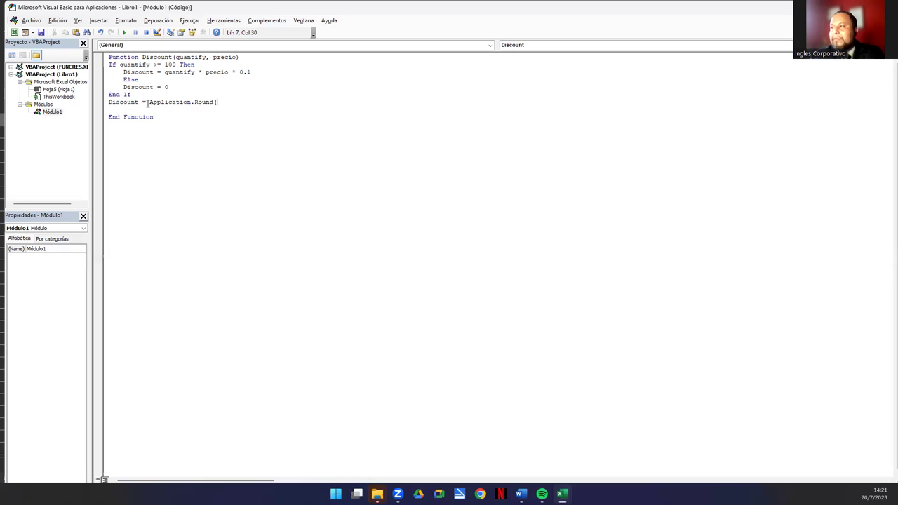
pyautogui.write('Discount')
pyautogui.write(', 2')
pyautogui.write(')')
pyautogui.press('Return')
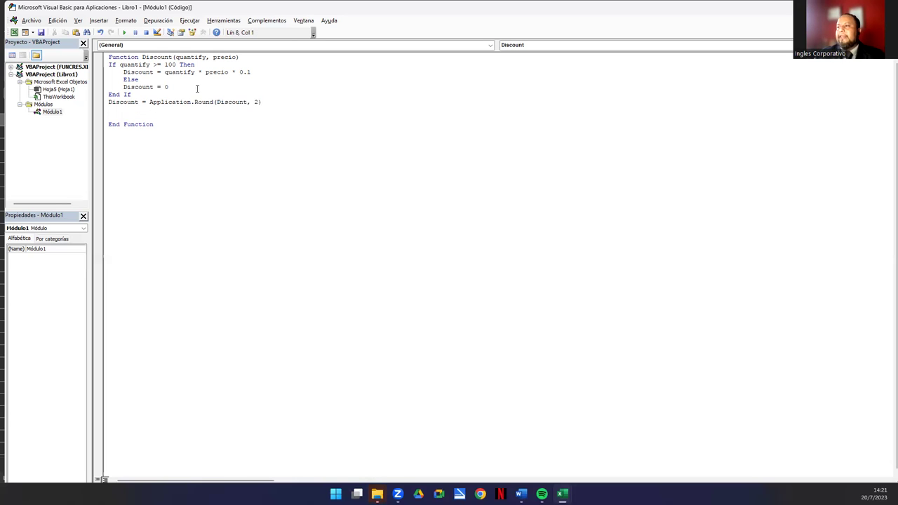
pyautogui.moveTo(195, 102); pyautogui.dragTo(214, 103)
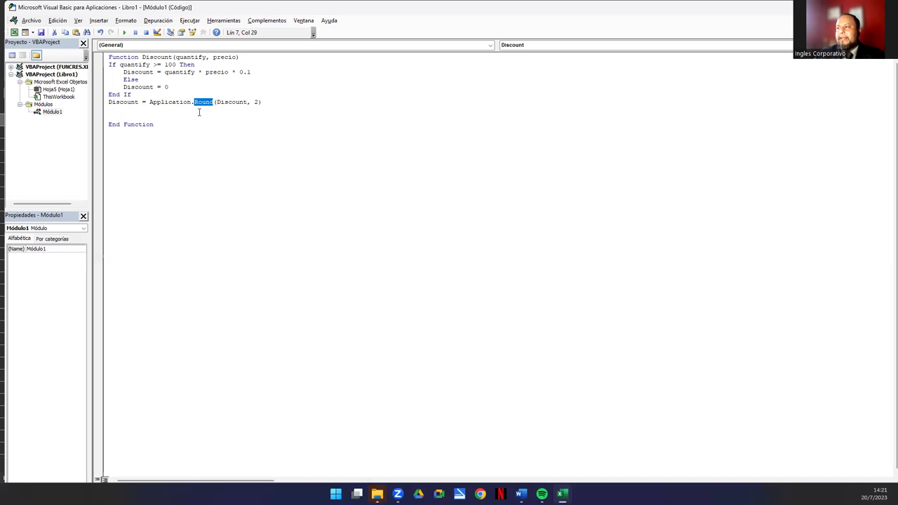
pyautogui.moveTo(216, 102); pyautogui.dragTo(246, 101)
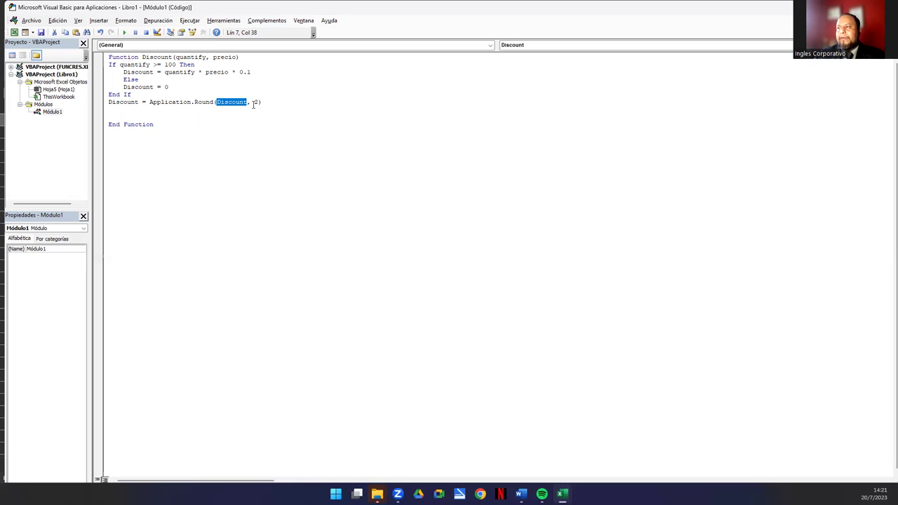
pyautogui.doubleClick(255, 102)
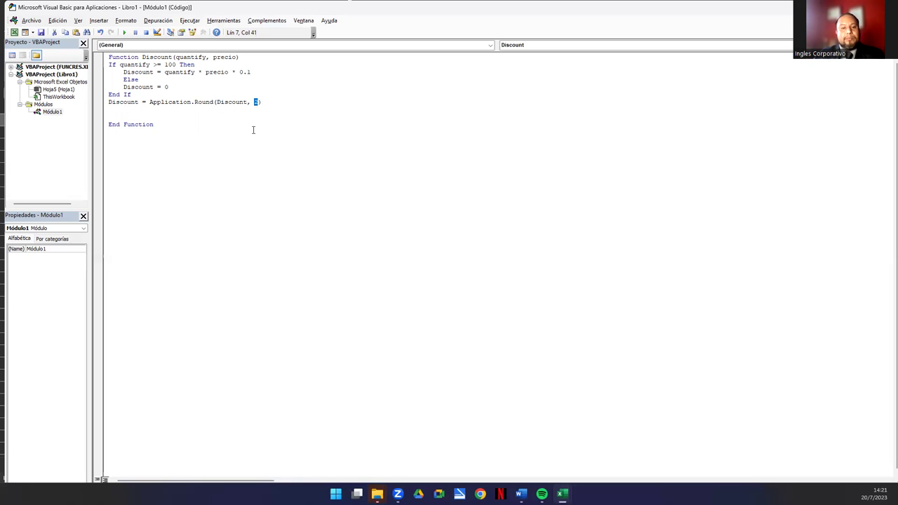
pyautogui.click(132, 110)
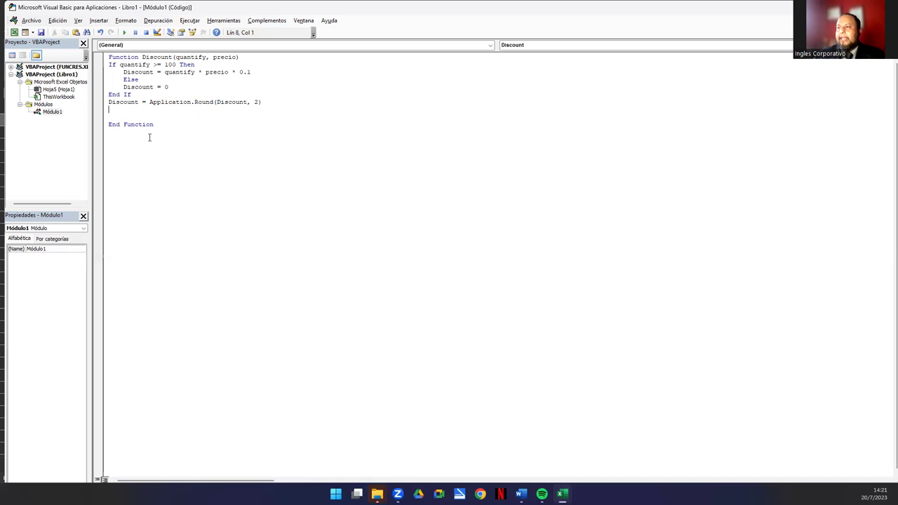
# Delete the blank line so End Function directly follows the rounding line
pyautogui.press('BackSpace')
pyautogui.press('Delete')
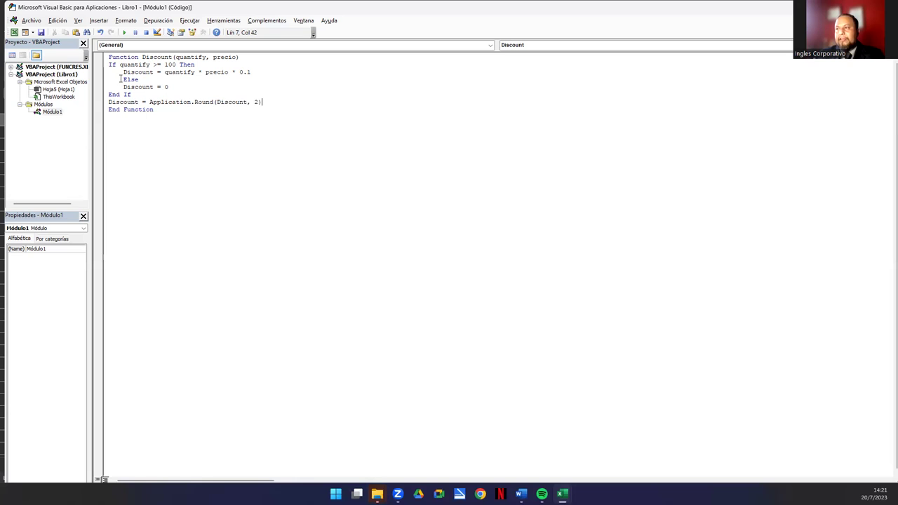
pyautogui.moveTo(123, 72); pyautogui.dragTo(184, 88)
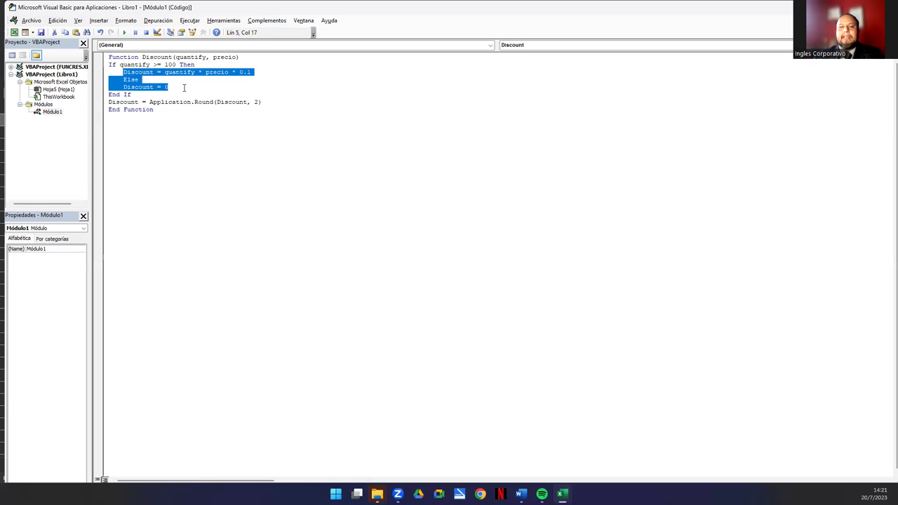
pyautogui.click(184, 88)
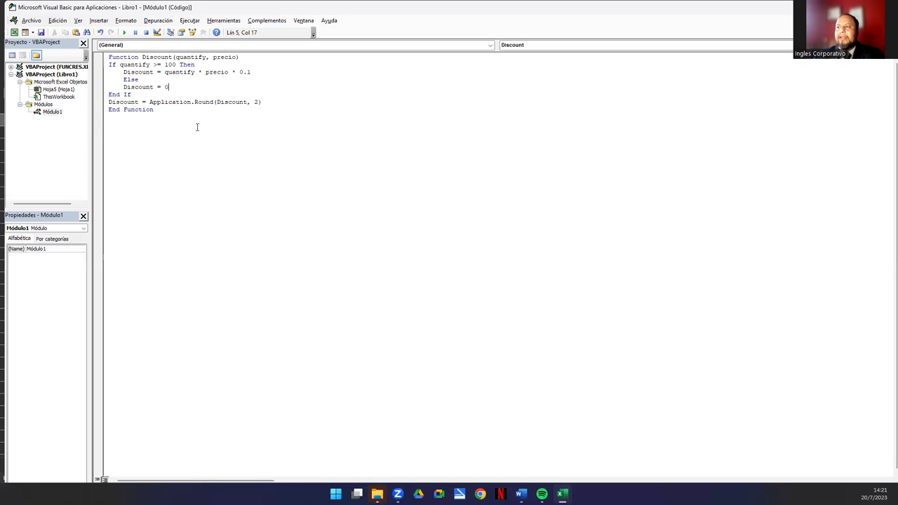
# Select and review the If…End If block of the Discount function
pyautogui.click(110, 66)
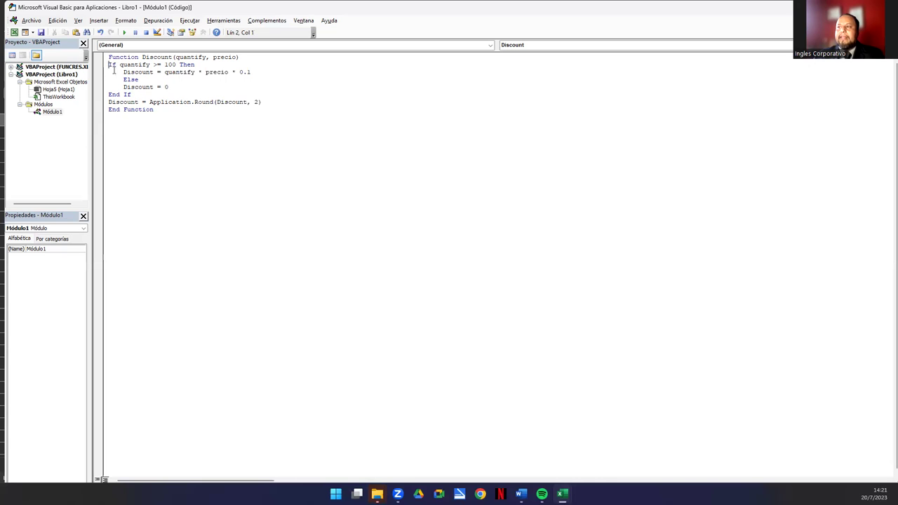
pyautogui.hotkey('shift', 'Down')
pyautogui.hotkey('shift', 'Down')
pyautogui.hotkey('shift', 'Down')
pyautogui.hotkey('shift', 'Down')
pyautogui.hotkey('shift', 'End')
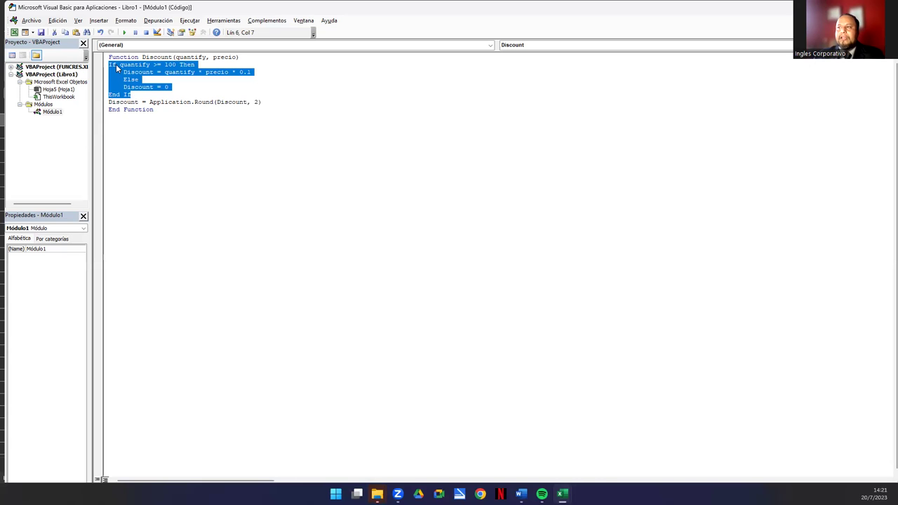
pyautogui.click(117, 68)
pyautogui.moveTo(124, 72); pyautogui.dragTo(170, 88)
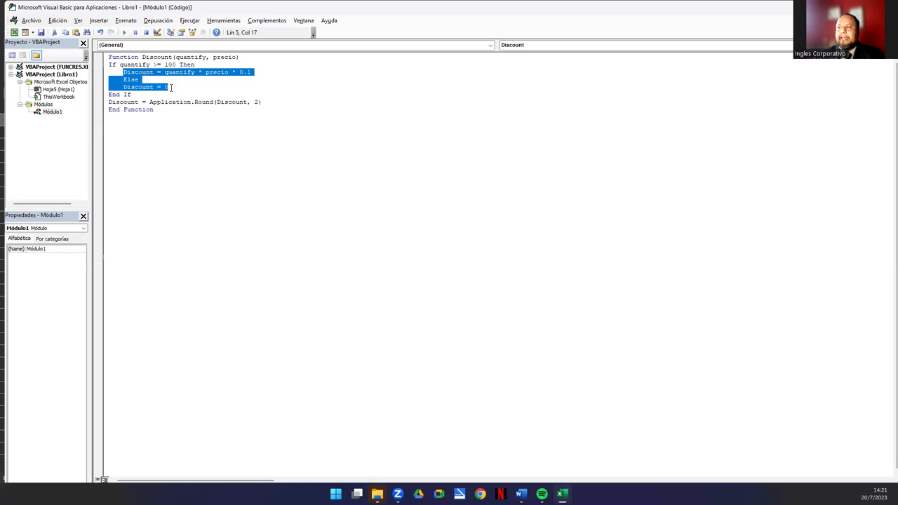
pyautogui.moveTo(109, 64); pyautogui.dragTo(195, 65)
pyautogui.moveTo(109, 94); pyautogui.dragTo(175, 86)
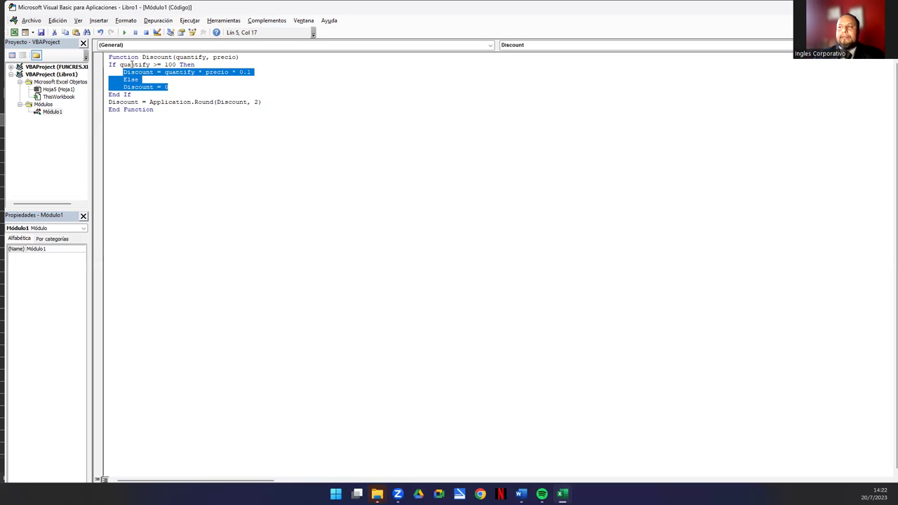
pyautogui.moveTo(108, 64); pyautogui.dragTo(141, 94)
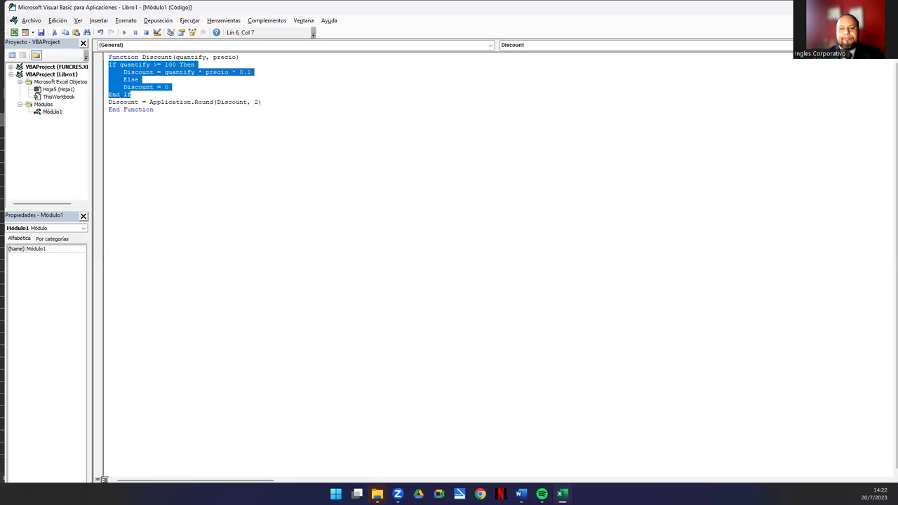
pyautogui.click(160, 121)
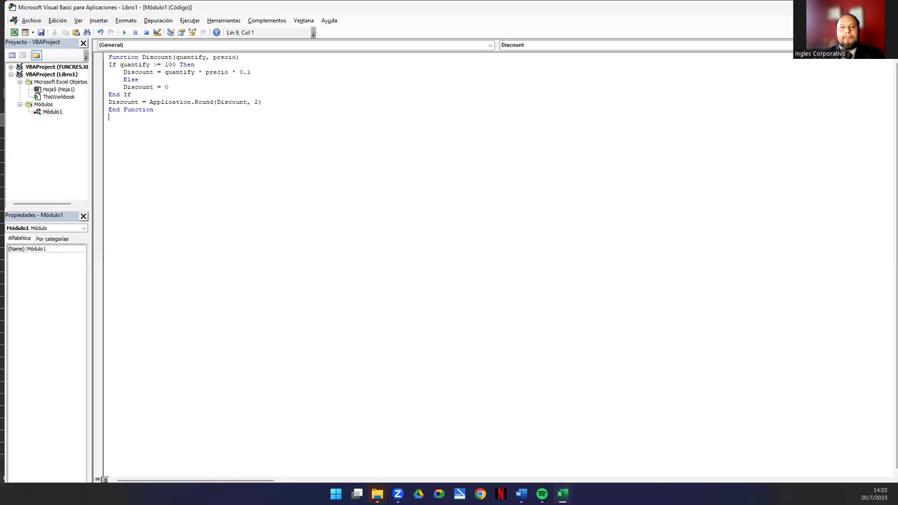
# Add an empty line below End Function for the next procedure
pyautogui.click(521, 493)
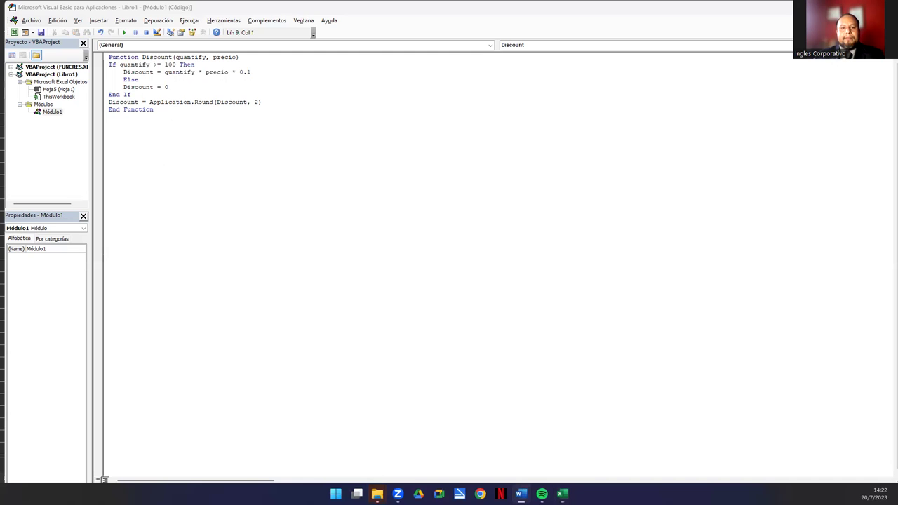
pyautogui.click(171, 151)
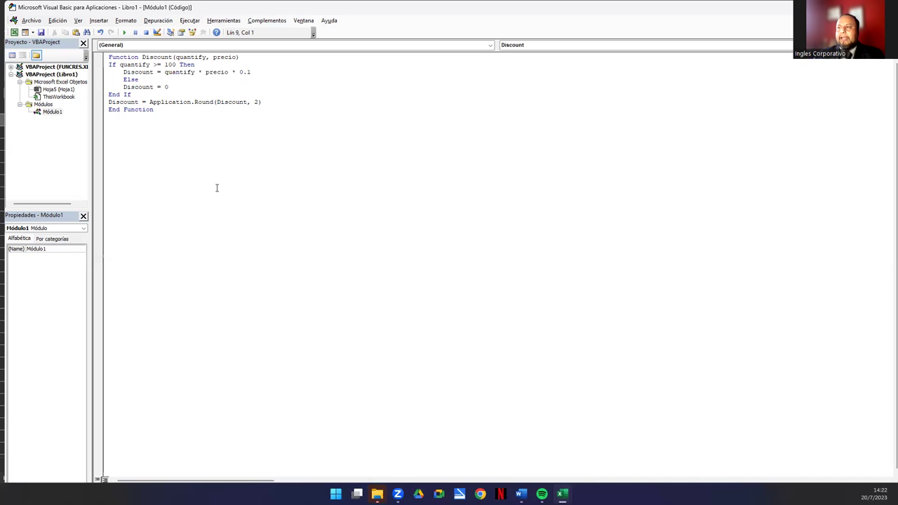
pyautogui.press('Return')
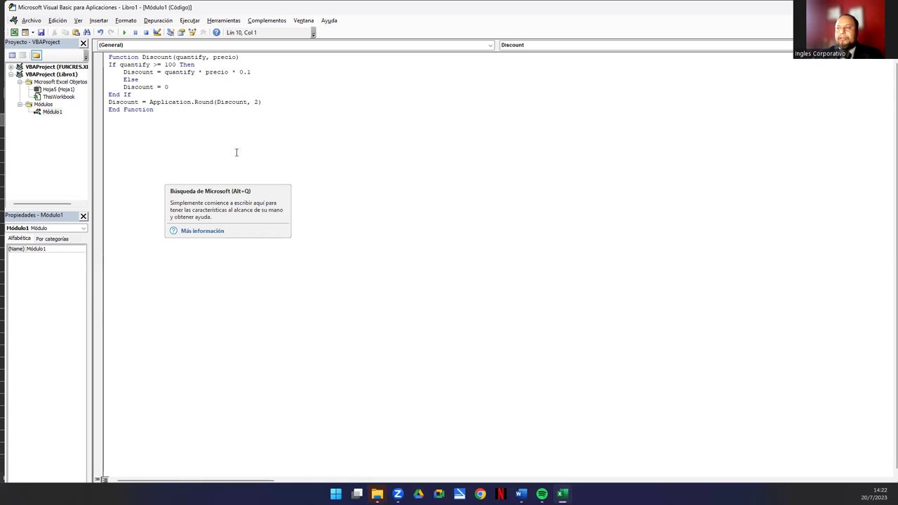
pyautogui.click(153, 72)
# Dismiss the compile error and start 'Sub Calculo()' below End Function
pyautogui.click(122, 152)
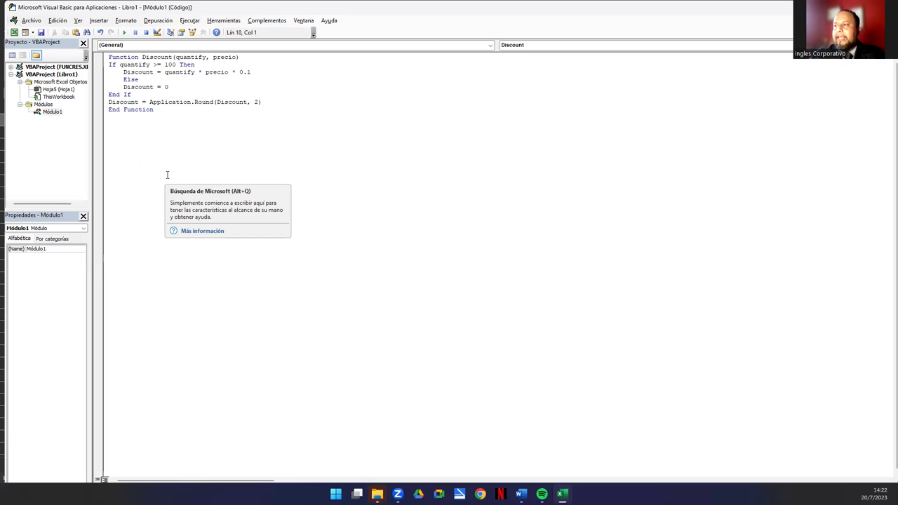
pyautogui.write('sub')
pyautogui.press('Return')
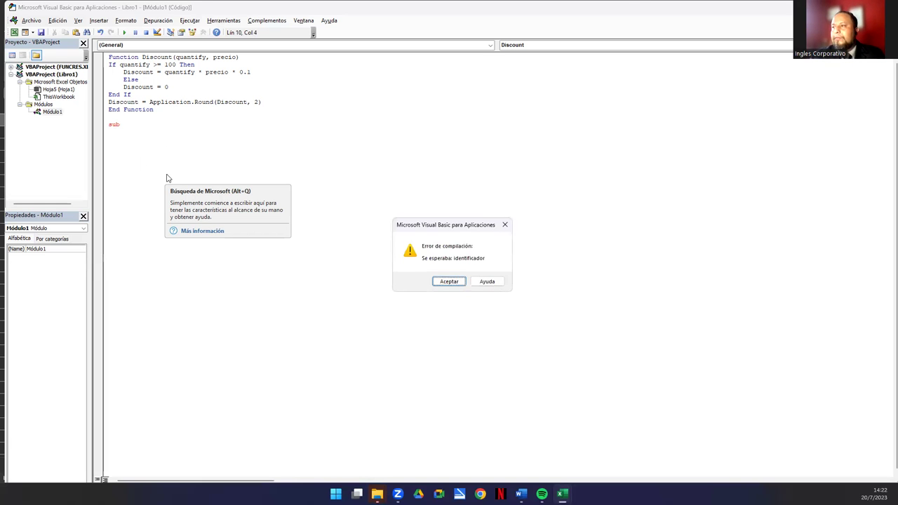
pyautogui.press('Return')
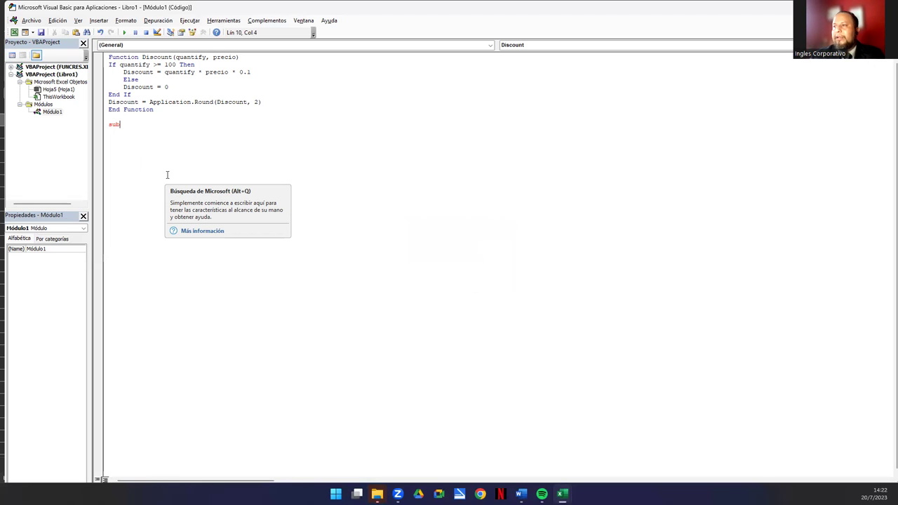
pyautogui.write('Calculo()')
pyautogui.press('Return')
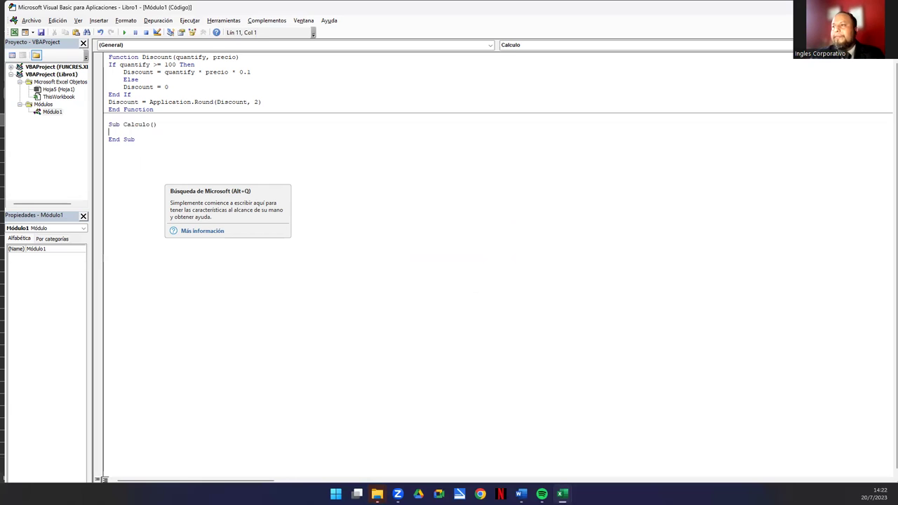
# Declare 'Dim q, p As Double' inside Calculo
pyautogui.write('Dim ')
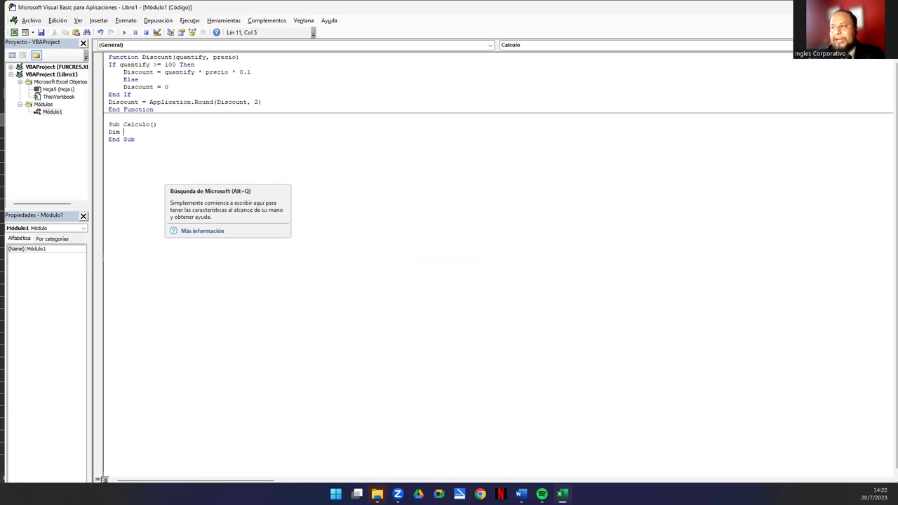
pyautogui.write('q, p,')
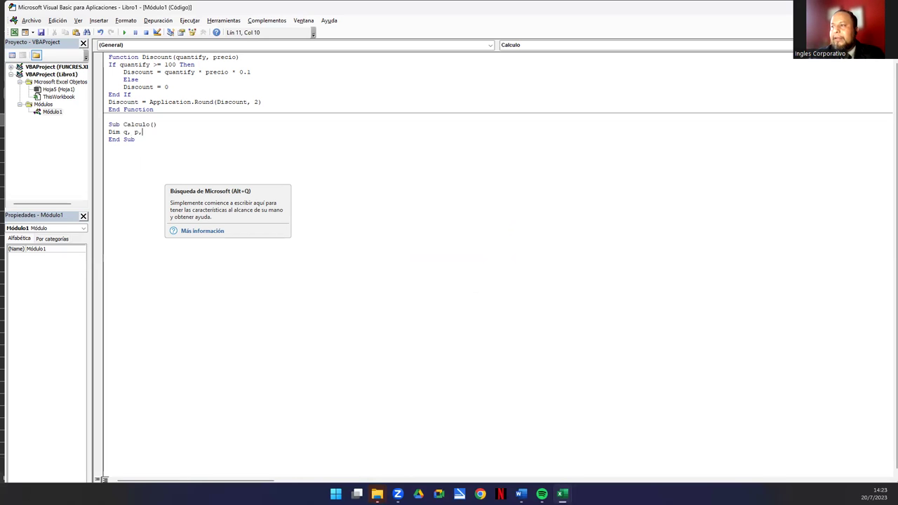
pyautogui.press('BackSpace')
pyautogui.write('as ')
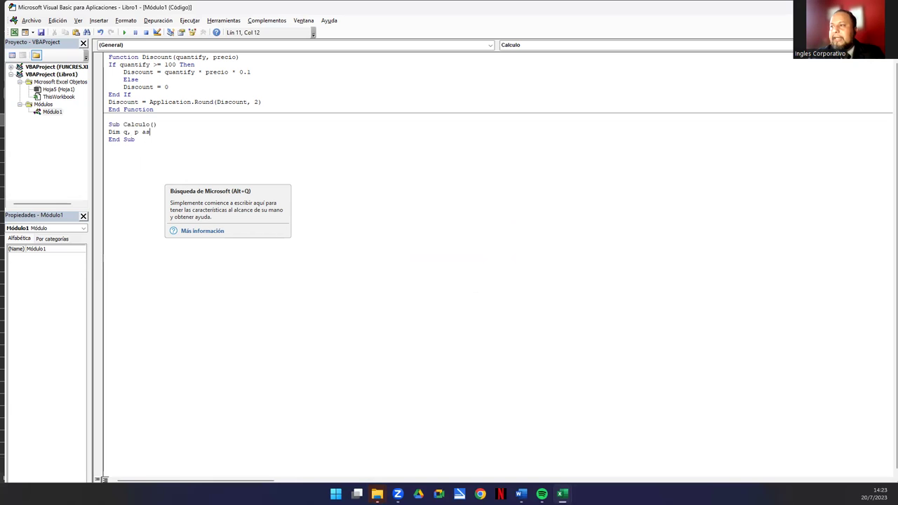
pyautogui.write('Double')
pyautogui.press('Return')
pyautogui.press('Return')
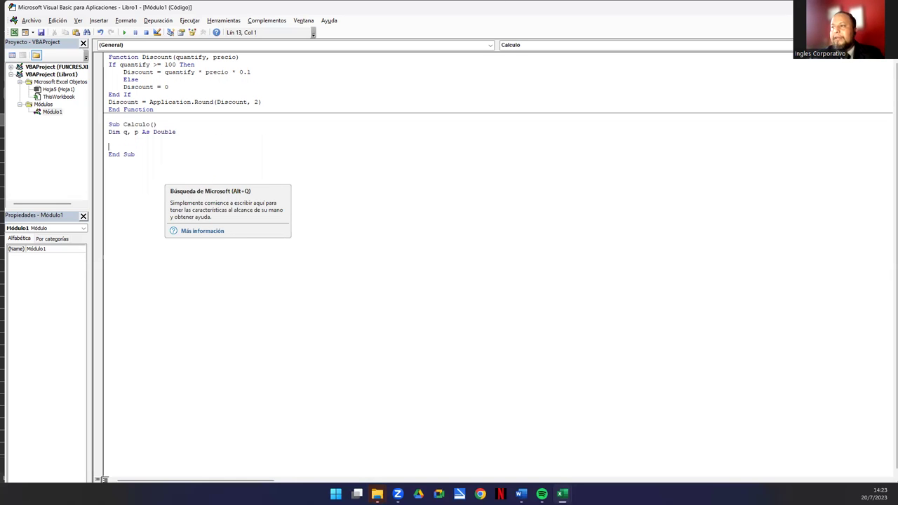
pyautogui.press('BackSpace')
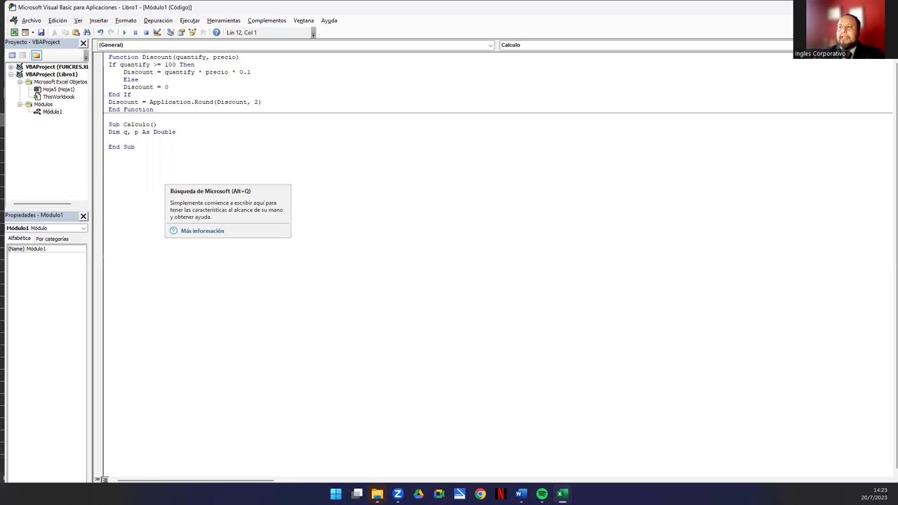
pyautogui.press('Return')
# Assign q = 150 and p = 20 in Calculo, leaving a blank line before End Sub
pyautogui.write('q = ')
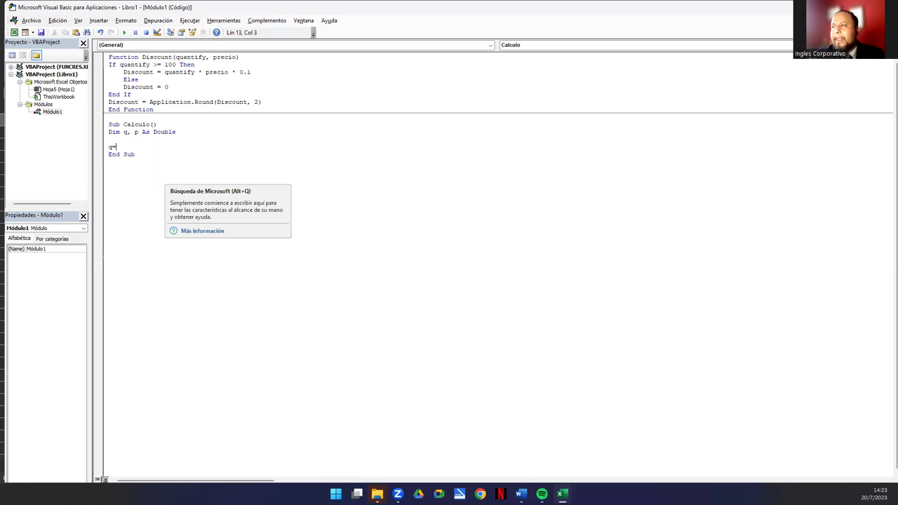
pyautogui.write('150')
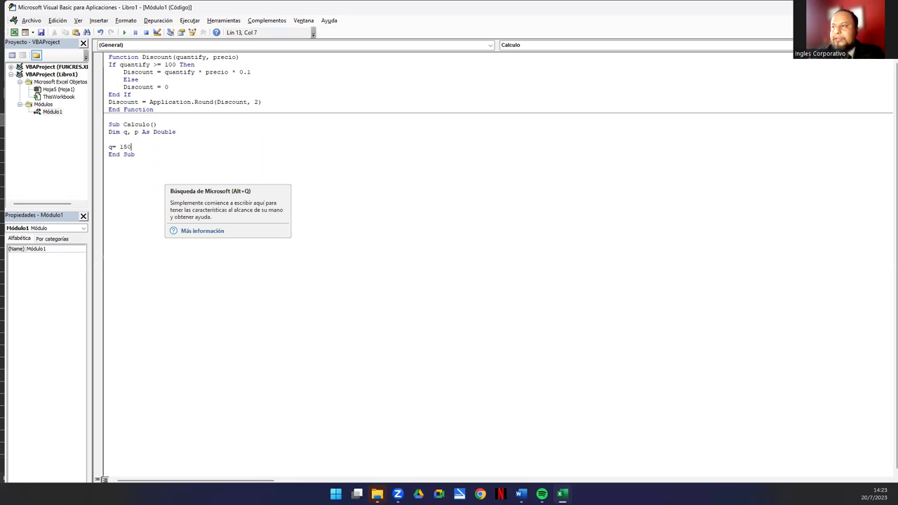
pyautogui.press('Return')
pyautogui.write('p ')
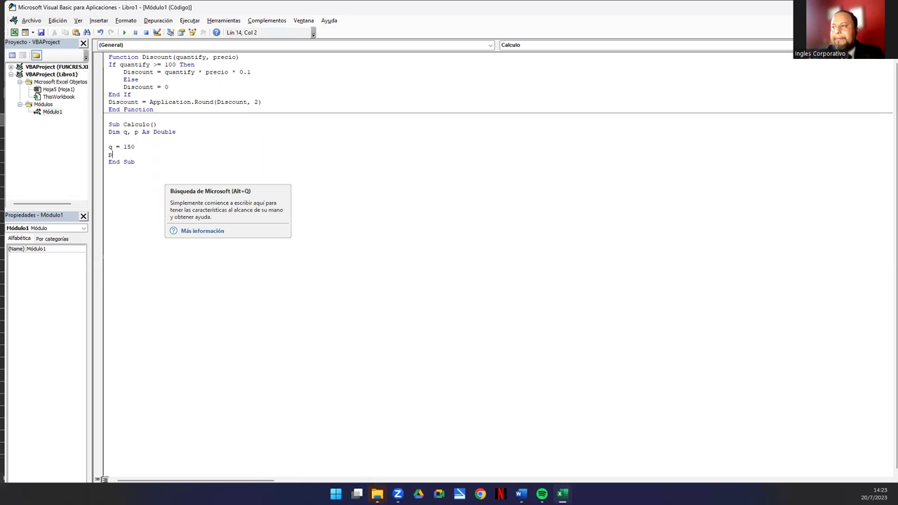
pyautogui.write('= ')
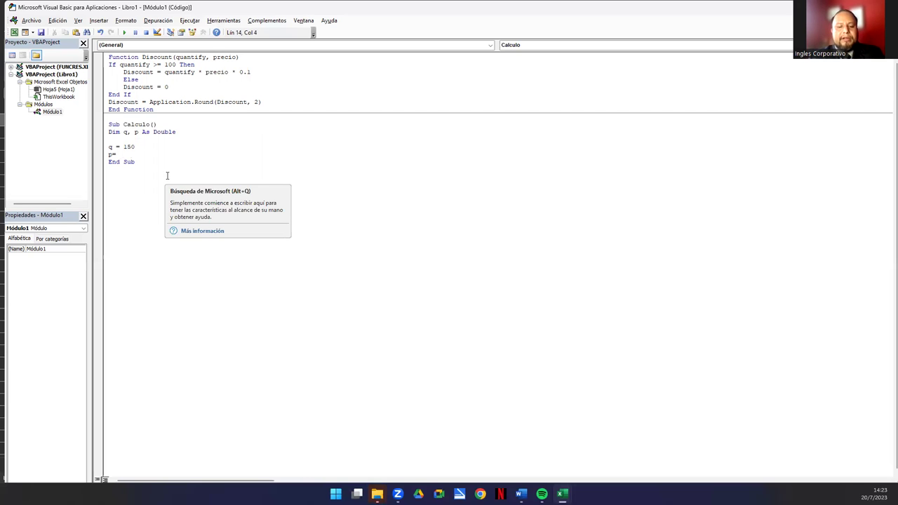
pyautogui.write('20')
pyautogui.press('Return')
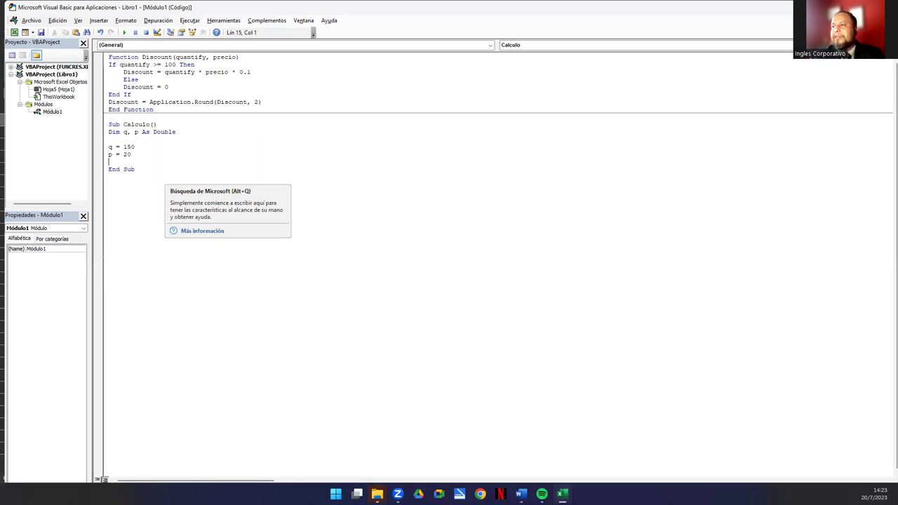
pyautogui.press('Return')
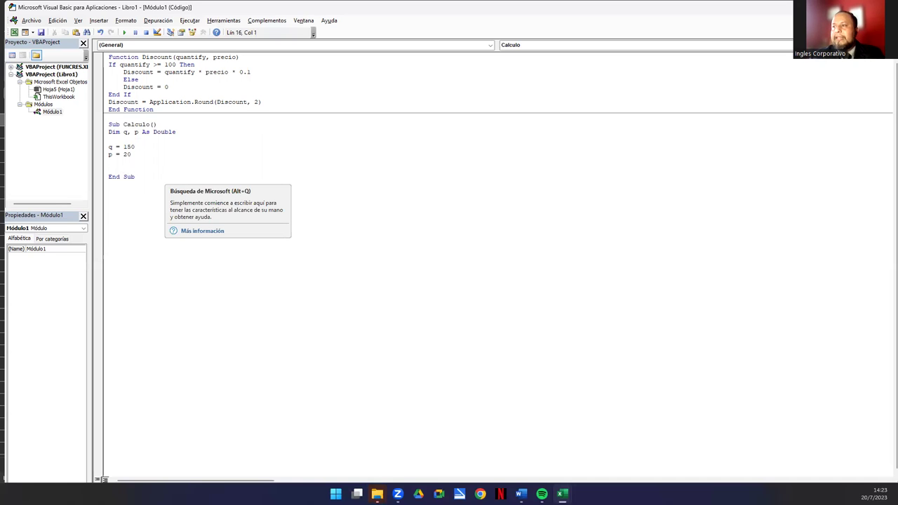
# Add a Discount(q,p) call line before End Sub in Calculo and dismiss the resulting compile error
pyautogui.write('Discount')
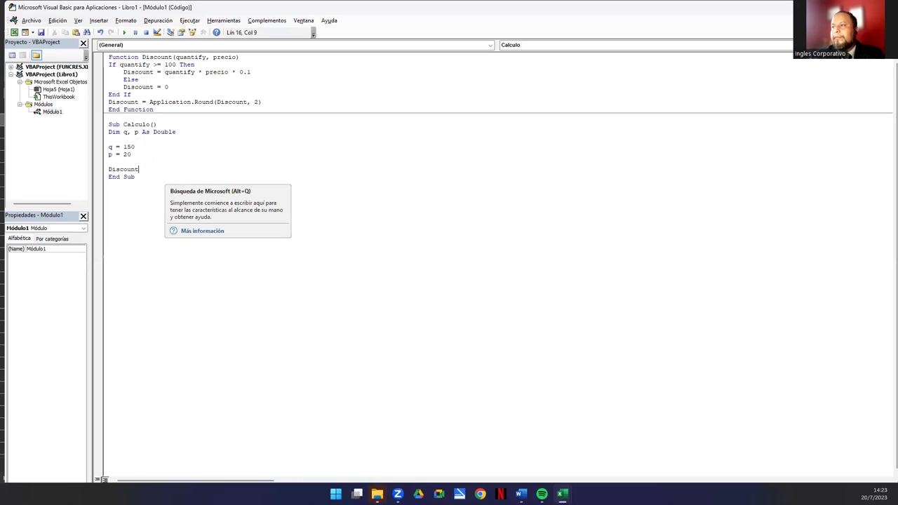
pyautogui.write('(')
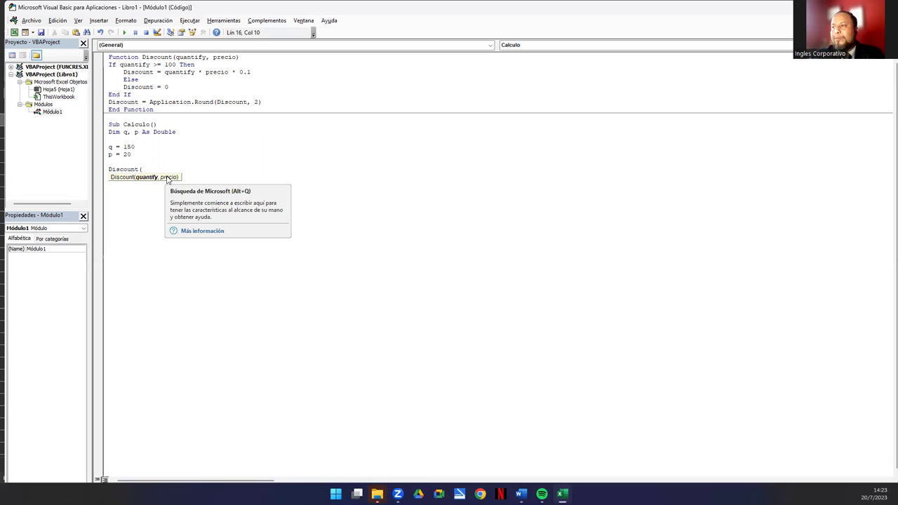
pyautogui.write('q,p')
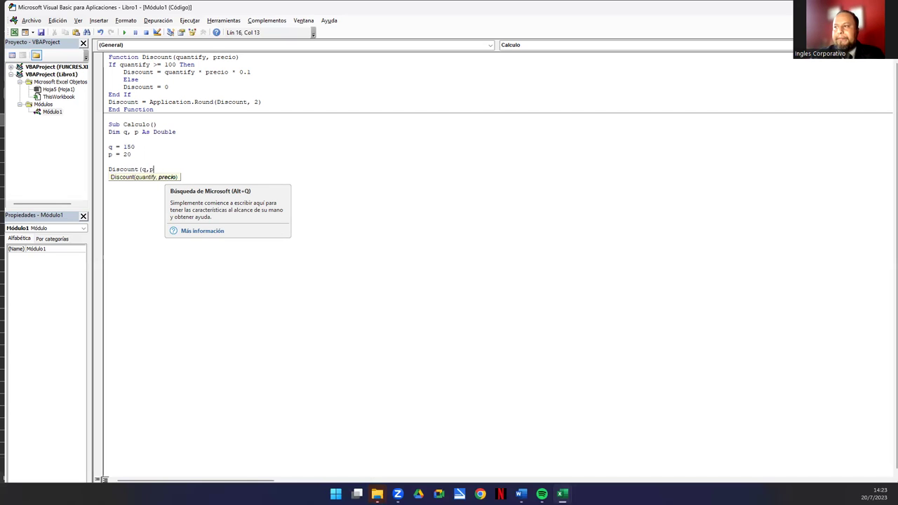
pyautogui.write(')')
pyautogui.click(167, 180)
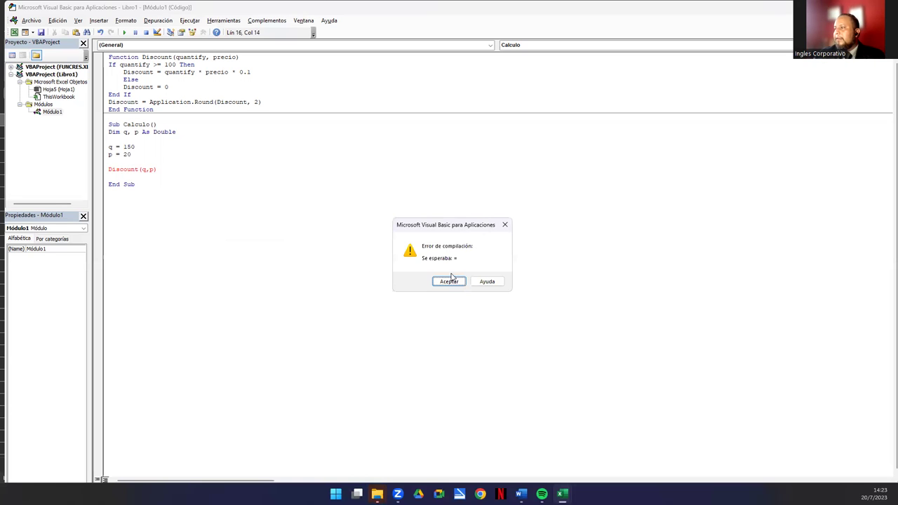
pyautogui.click(448, 283)
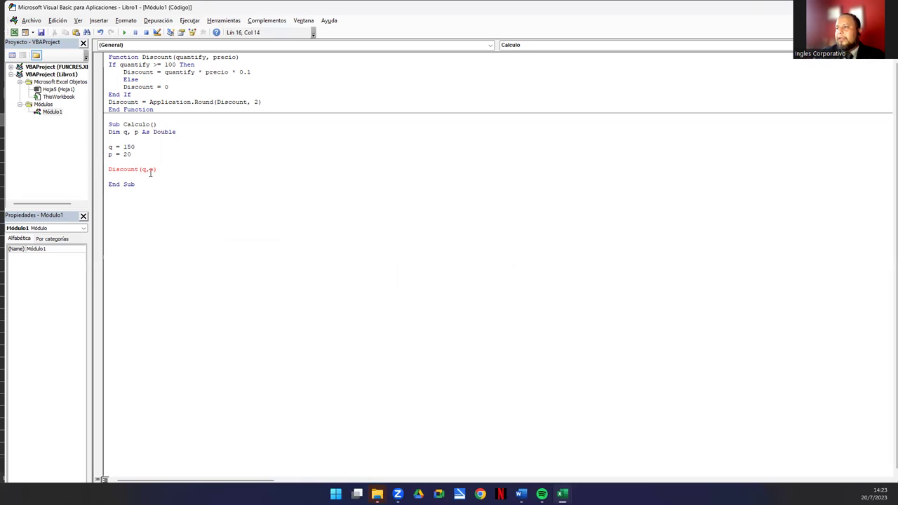
# Turn the call into msgbox("Descuento "& Discount(q,p)), ending with a comma for the next argument
pyautogui.click(140, 169)
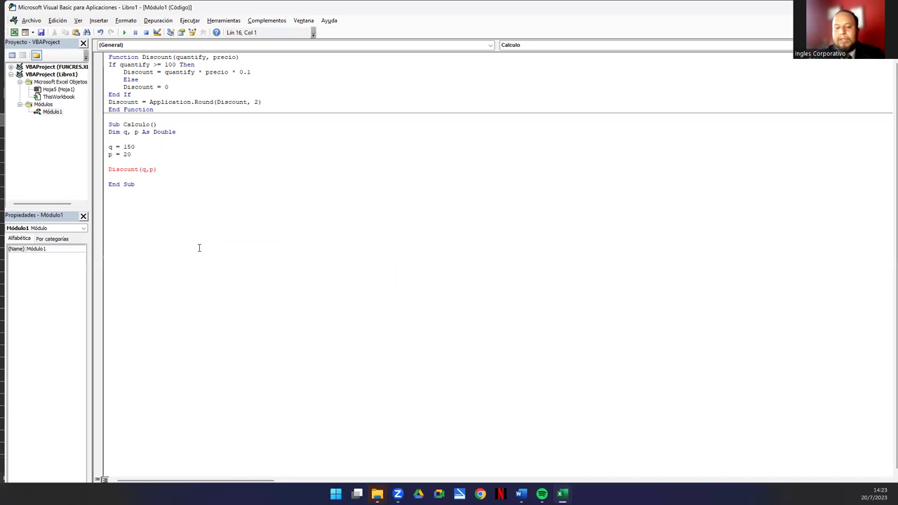
pyautogui.write('msgbox("')
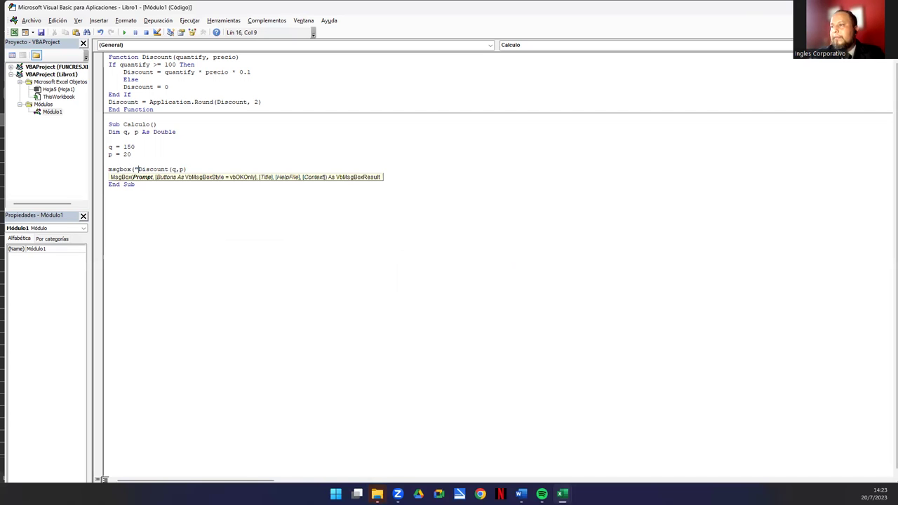
pyautogui.write('El descuento es: "')
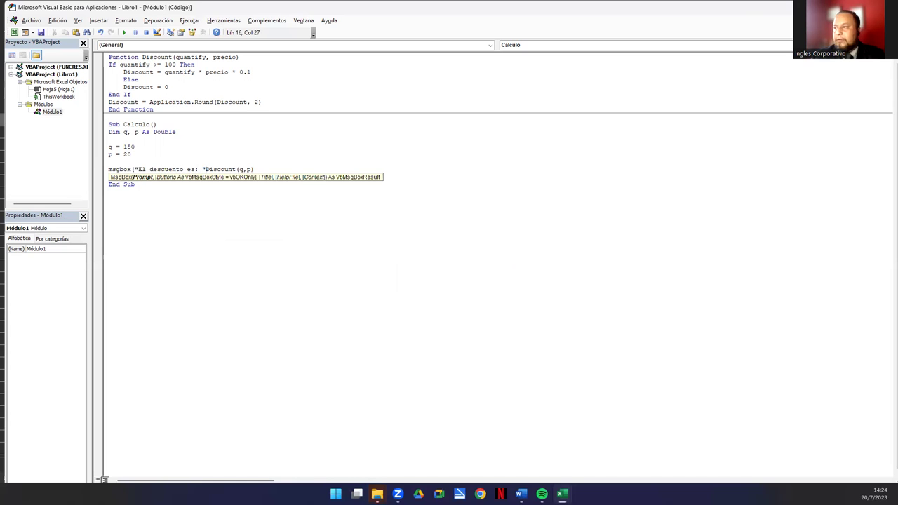
pyautogui.write('&')
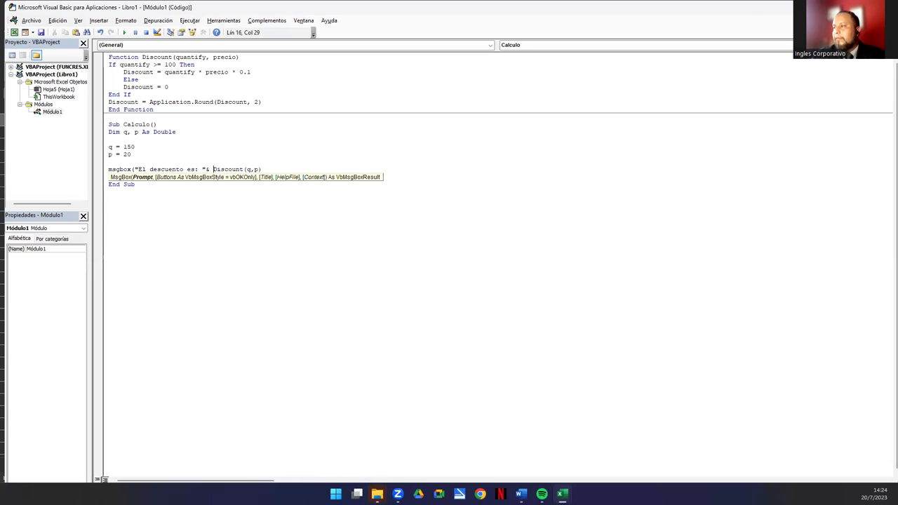
pyautogui.press('Right')
pyautogui.press('Right')
pyautogui.press('Right')
pyautogui.press('Right')
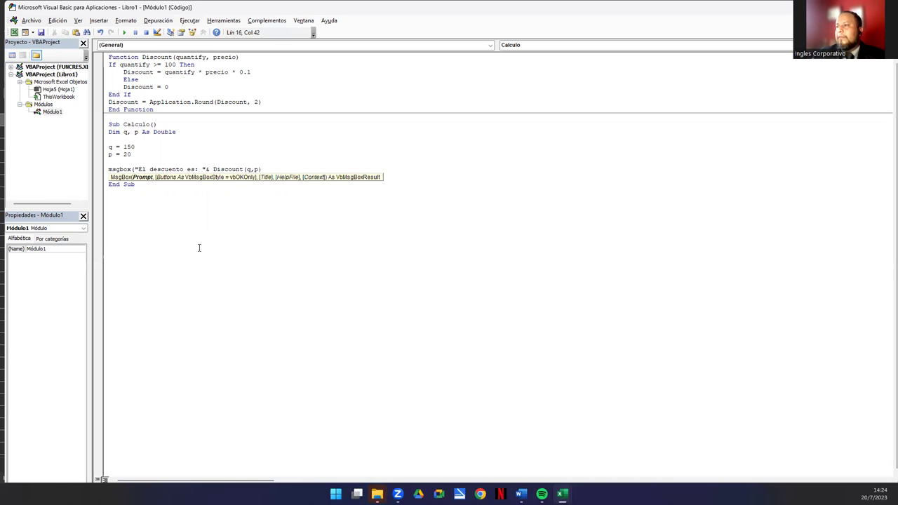
pyautogui.moveTo(139, 169); pyautogui.dragTo(153, 169)
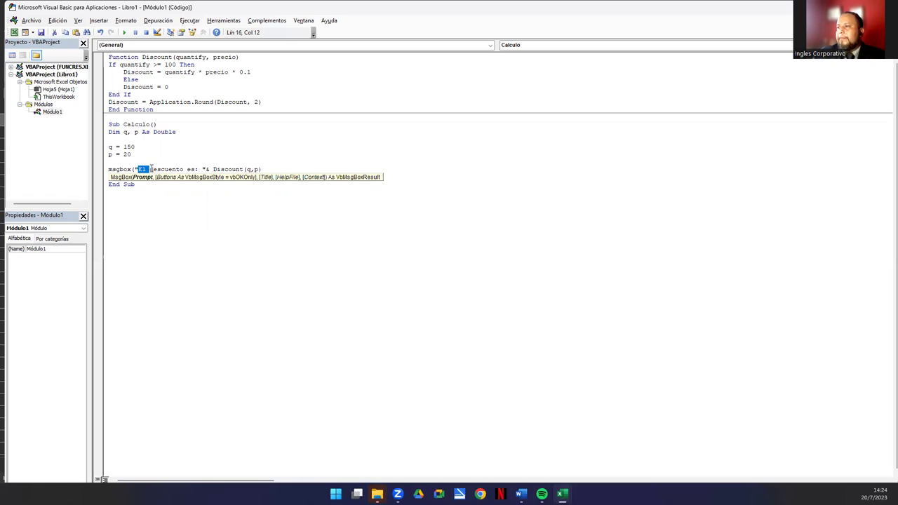
pyautogui.write('D')
pyautogui.press('Delete')
pyautogui.press('Delete')
pyautogui.press('Delete')
pyautogui.press('Delete')
pyautogui.press('End')
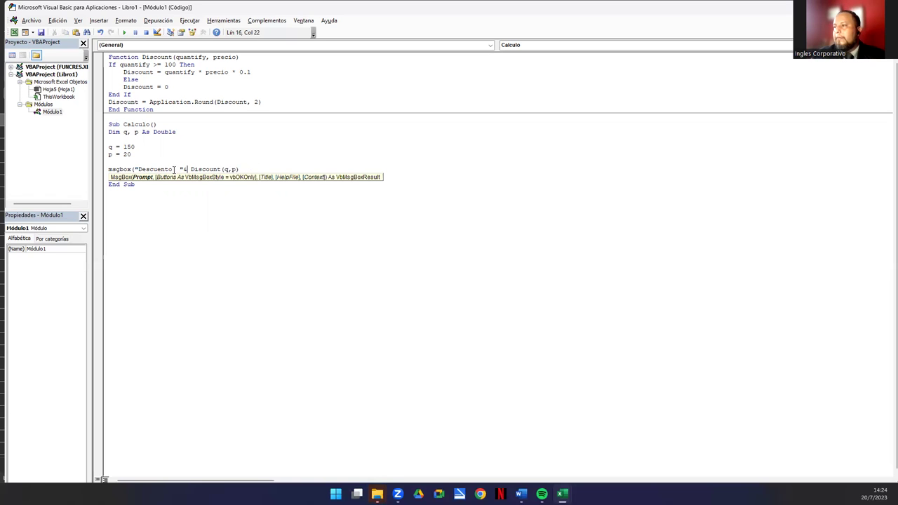
pyautogui.write(')')
pyautogui.write(',')
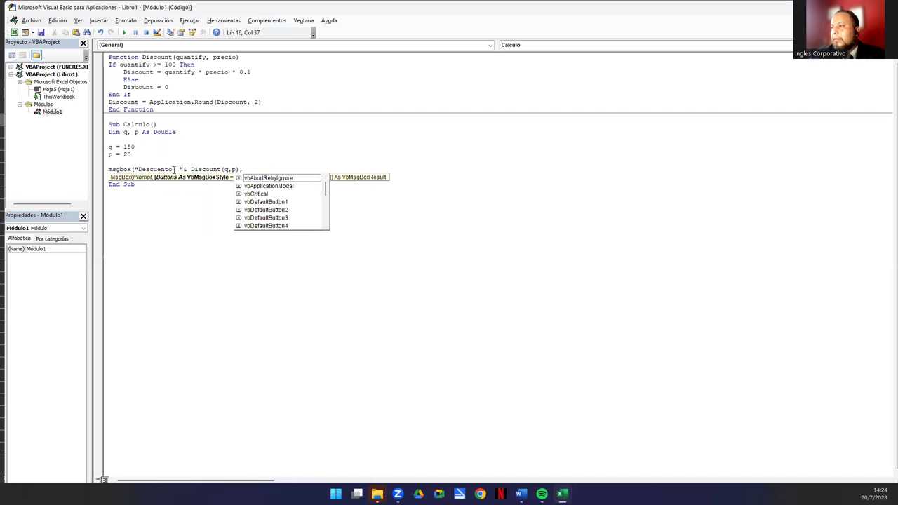
# Add vbInformation as the message box style and "Descuento" as its title
pyautogui.press('Down')
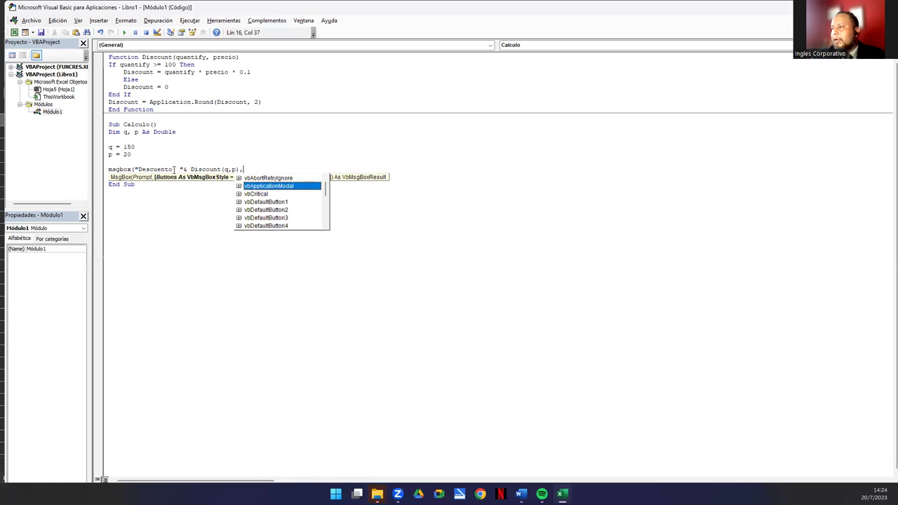
pyautogui.press('Down')
pyautogui.press('Down')
pyautogui.press('Down')
pyautogui.press('Down')
pyautogui.press('Down')
pyautogui.press('Down')
pyautogui.press('Down')
pyautogui.press('Tab')
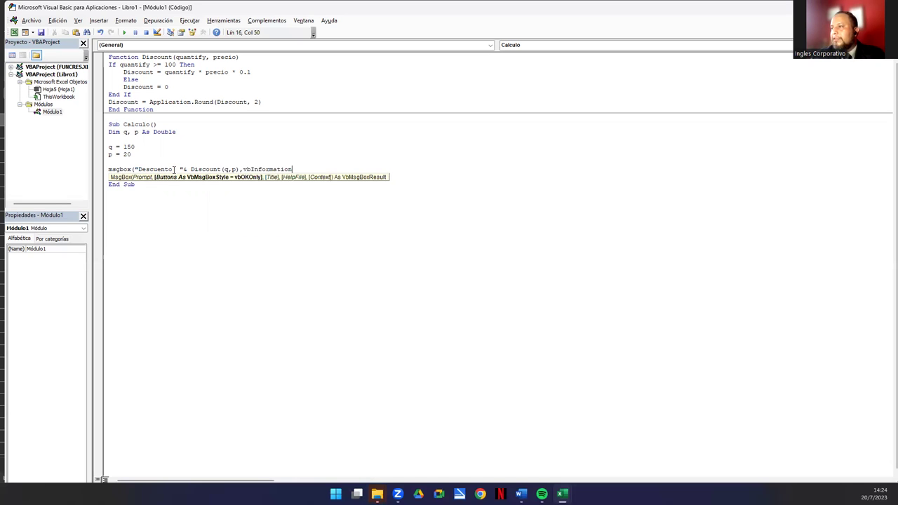
pyautogui.write(',')
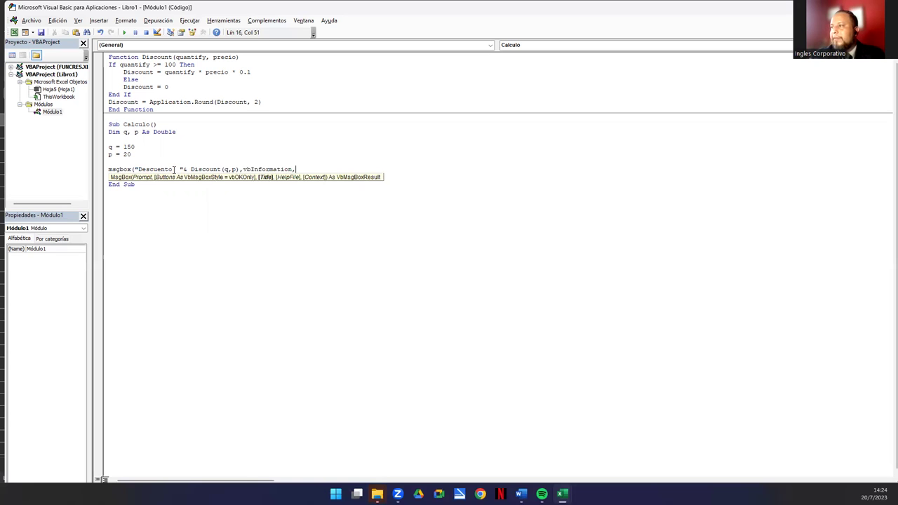
pyautogui.write('"')
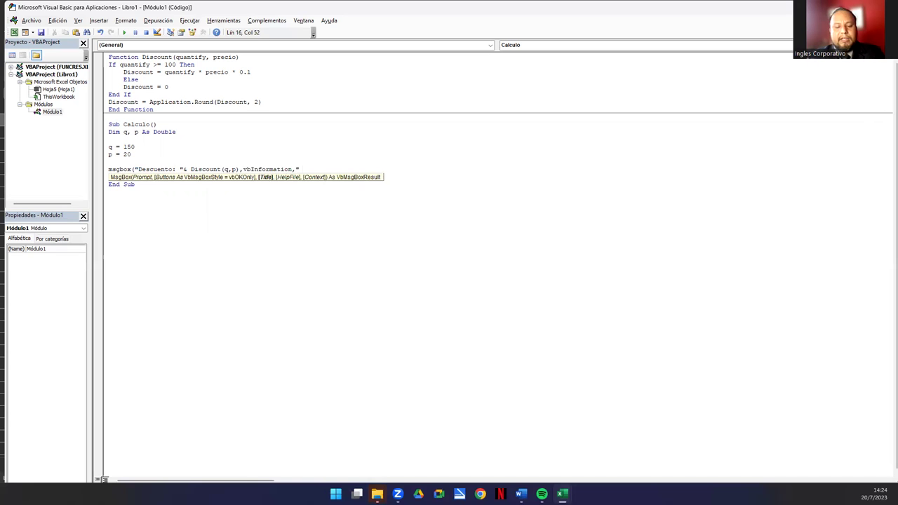
pyautogui.write('Descuento"')
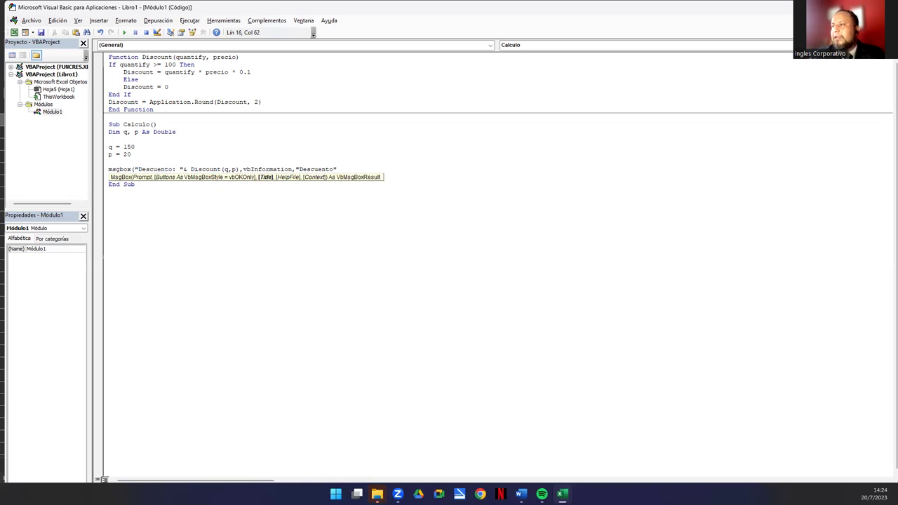
# Change the message text to "El Descuento es: $"
pyautogui.click(138, 169)
pyautogui.write('El')
pyautogui.press('BackSpace')
pyautogui.click(186, 169)
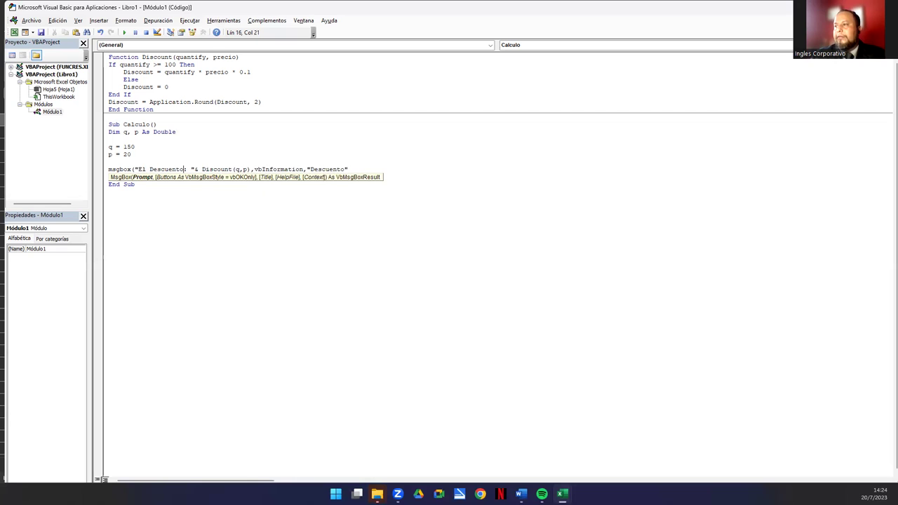
pyautogui.write('es: $')
# Drop the parentheses and extra comma: MsgBox "El Descuento es: $" & Discount(q, p), vbInformation, "Descuento"
pyautogui.press('Right')
pyautogui.press('Right')
pyautogui.press('Right')
pyautogui.press('Right')
pyautogui.press('Right')
pyautogui.press('Right')
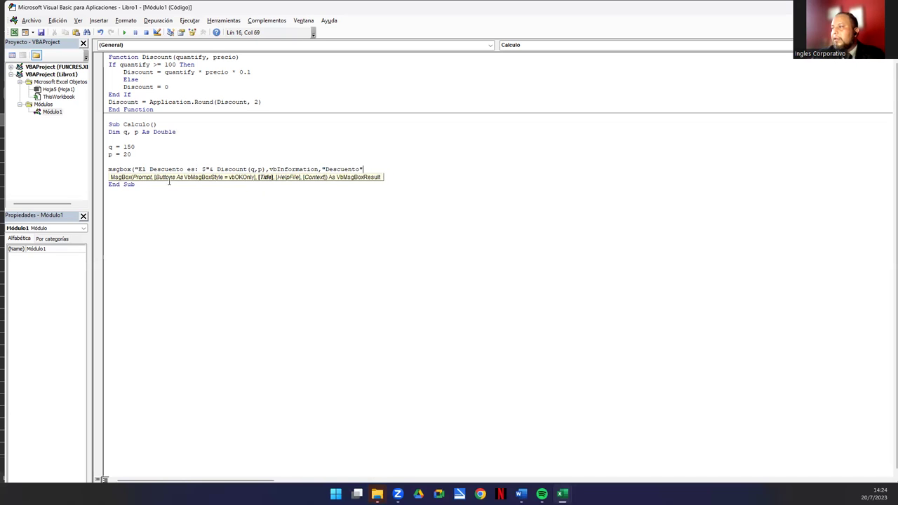
pyautogui.write(')')
pyautogui.press('Return')
pyautogui.press('Return')
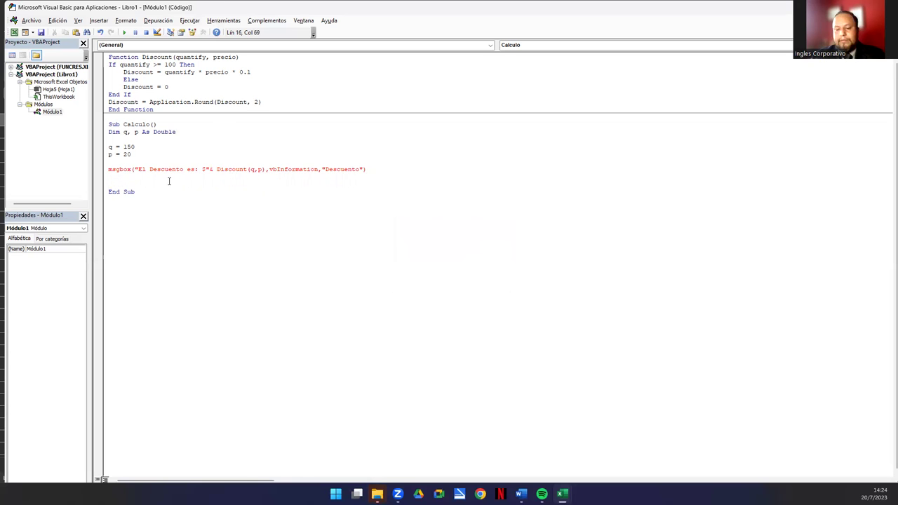
pyautogui.write(',')
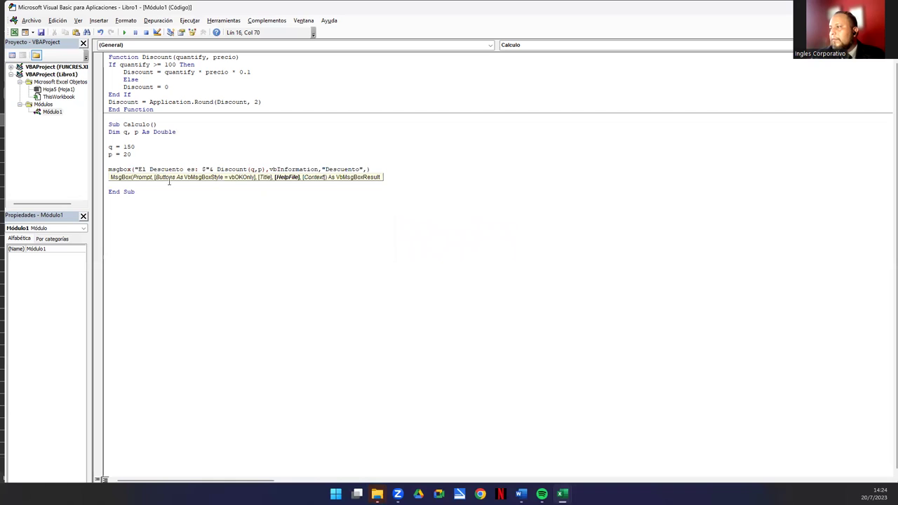
pyautogui.press('BackSpace')
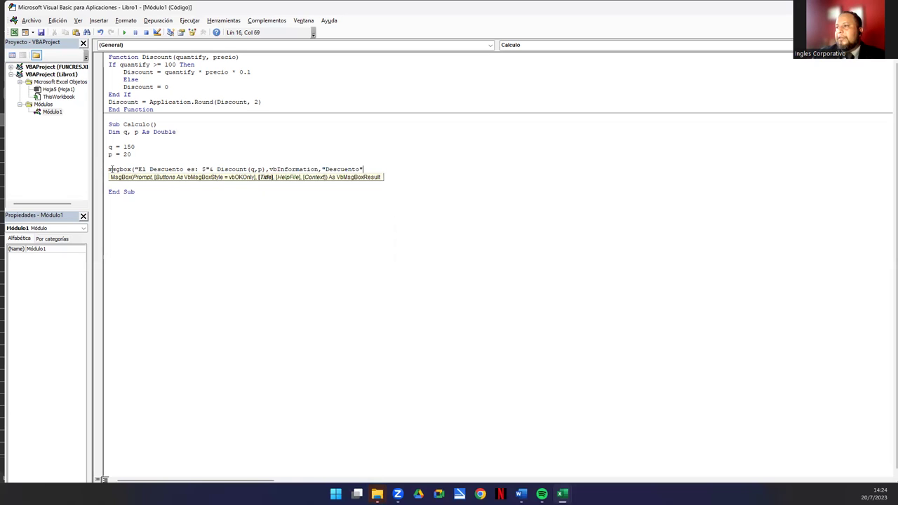
pyautogui.click(135, 169)
pyautogui.press('BackSpace')
pyautogui.press('Return')
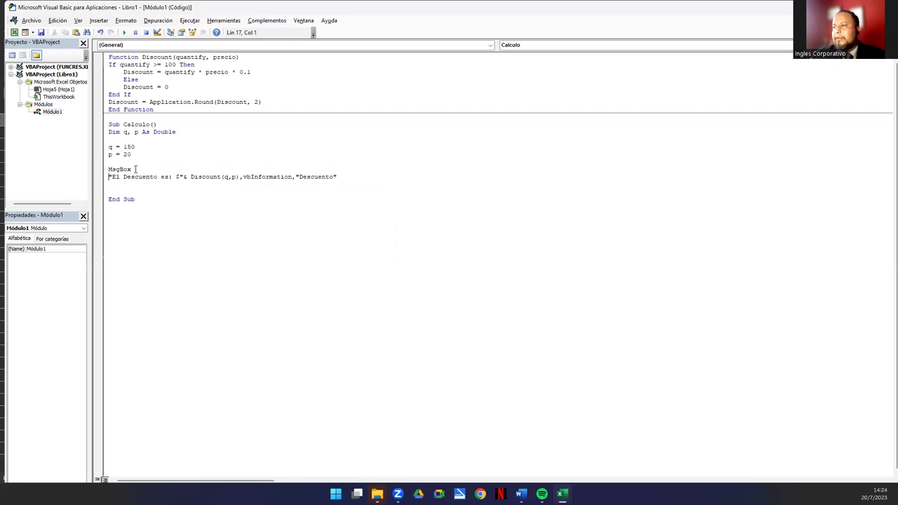
pyautogui.press('BackSpace')
pyautogui.press('Down')
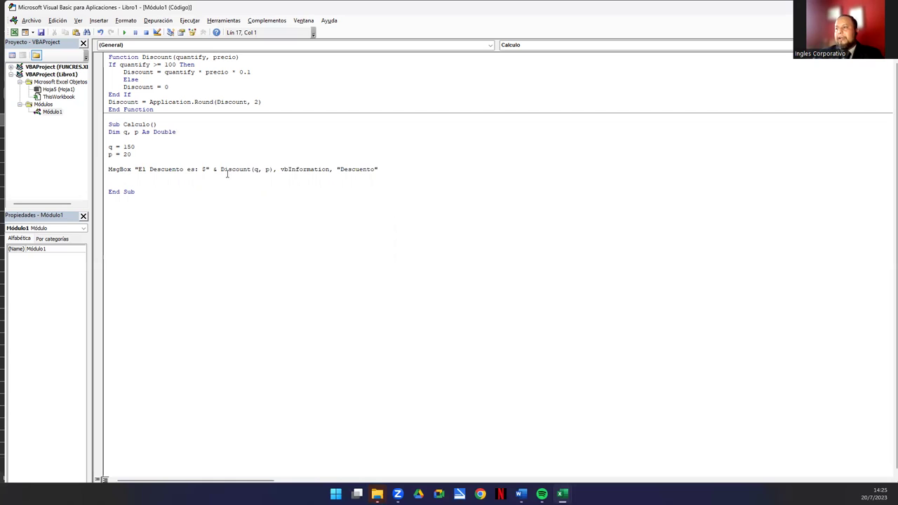
pyautogui.moveTo(223, 172); pyautogui.dragTo(266, 171)
# Run Calculo, check and dismiss the "El Descuento es: $300" box, then restore the VBA editor to a window
pyautogui.click(265, 171)
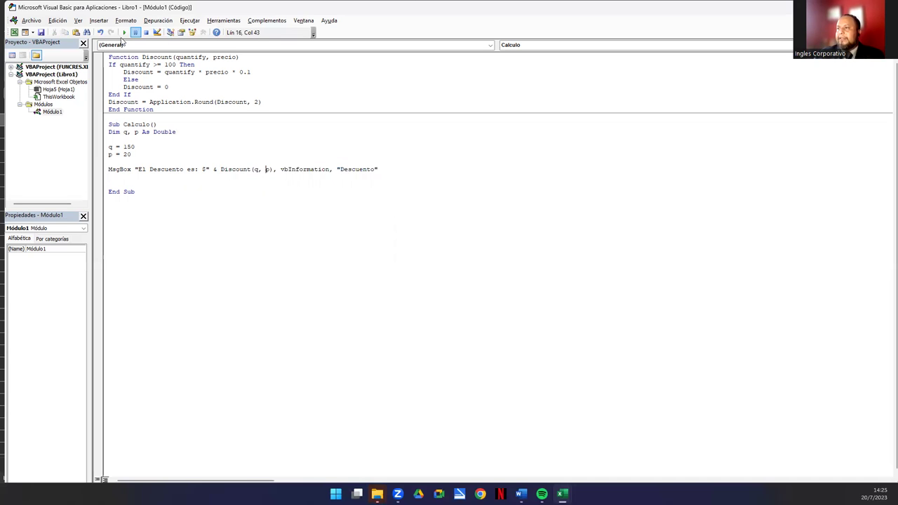
pyautogui.click(123, 33)
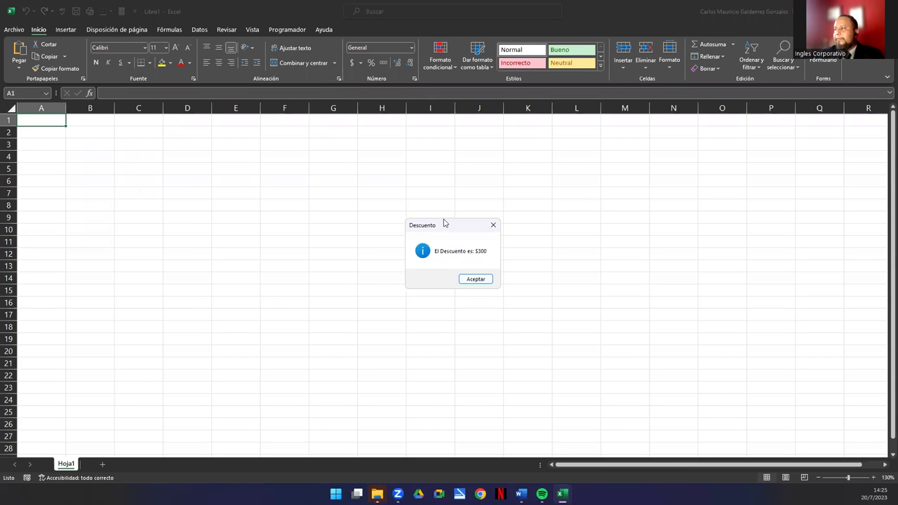
pyautogui.moveTo(445, 226); pyautogui.dragTo(62, 208)
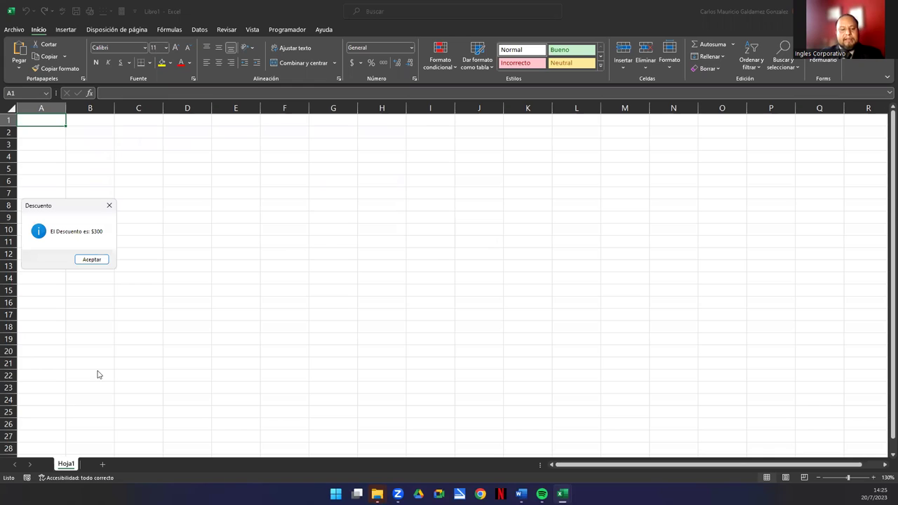
pyautogui.hotkey('alt', 'Tab')
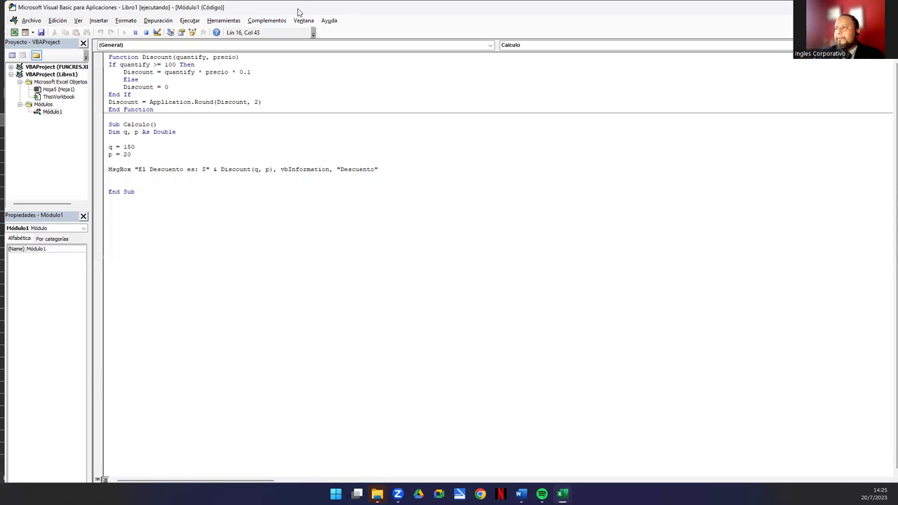
pyautogui.hotkey('alt', 'Tab')
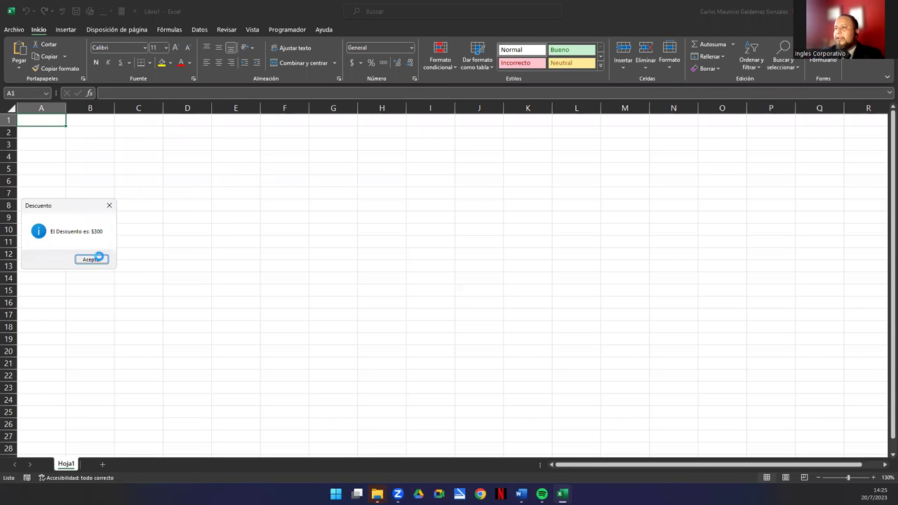
pyautogui.click(91, 258)
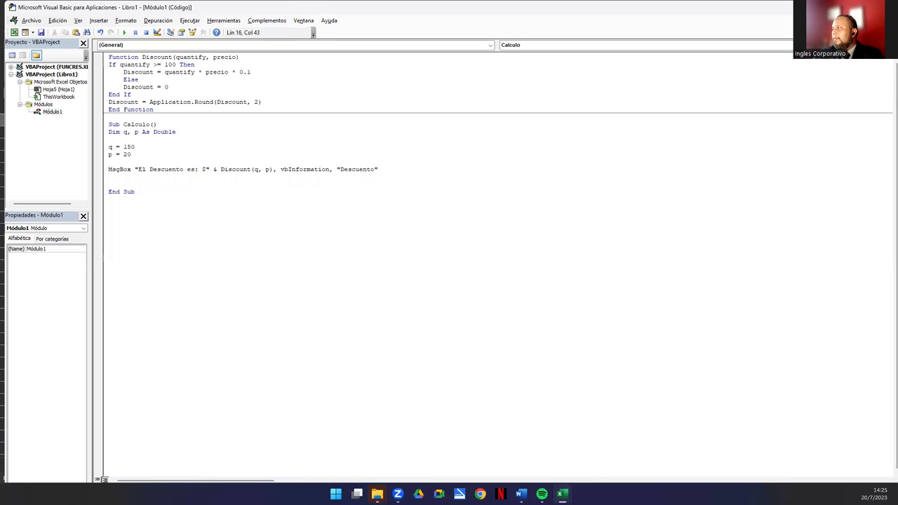
pyautogui.doubleClick(792, 9)
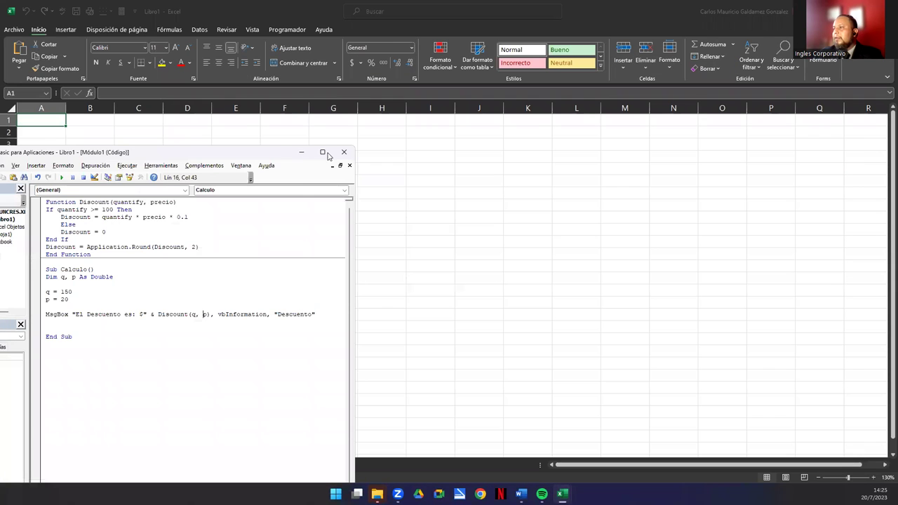
# Move the VBA window right, rerun Calculo, move the $300 message box left, and draw an arrow at Discount
pyautogui.moveTo(281, 150); pyautogui.dragTo(724, 60)
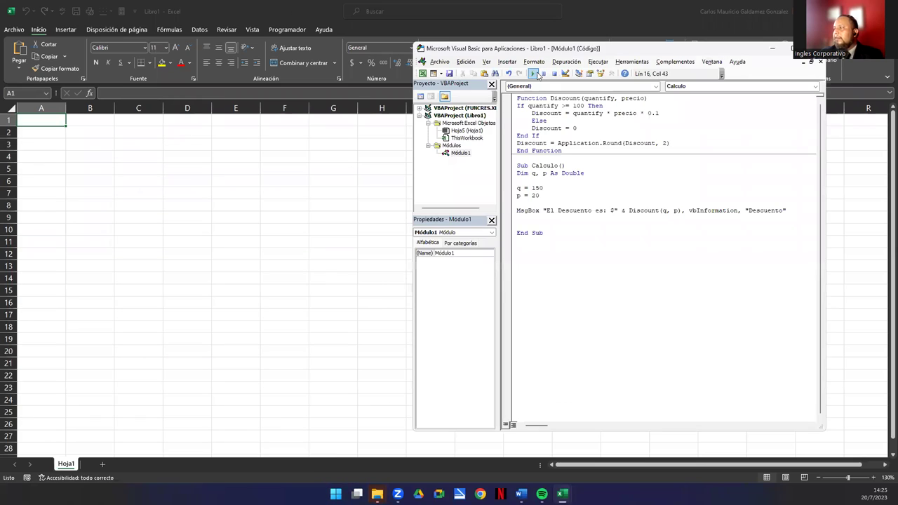
pyautogui.click(533, 73)
pyautogui.moveTo(465, 232); pyautogui.dragTo(334, 247)
pyautogui.moveTo(141, 225); pyautogui.dragTo(142, 224)
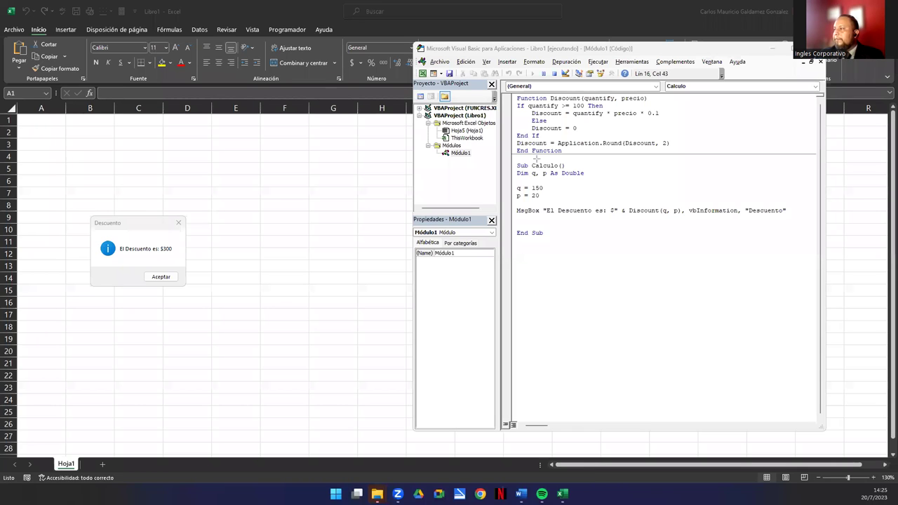
pyautogui.moveTo(374, 153); pyautogui.dragTo(551, 100)
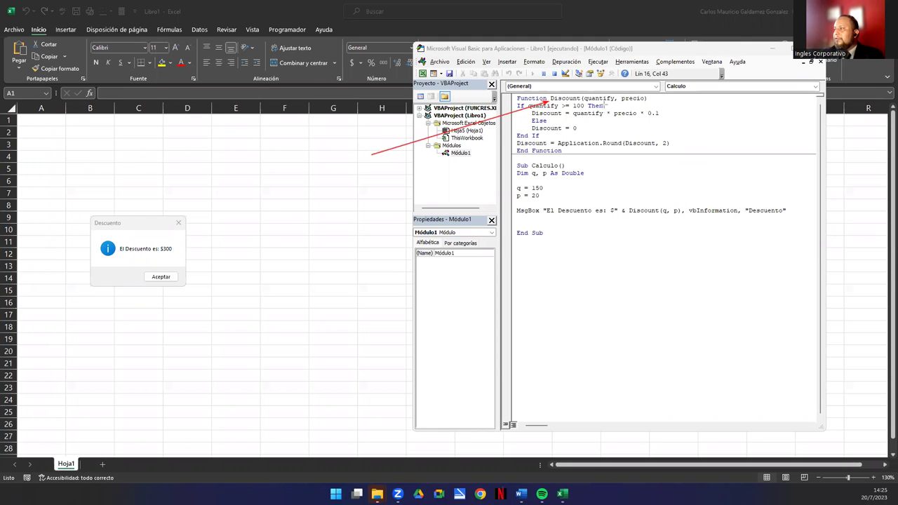
# Draw arrows at the Discount parameters and precio * 0.1, close the $300 message box, and select the 1 in q = 150
pyautogui.moveTo(604, 104); pyautogui.dragTo(660, 102)
pyautogui.moveTo(726, 119); pyautogui.dragTo(671, 113)
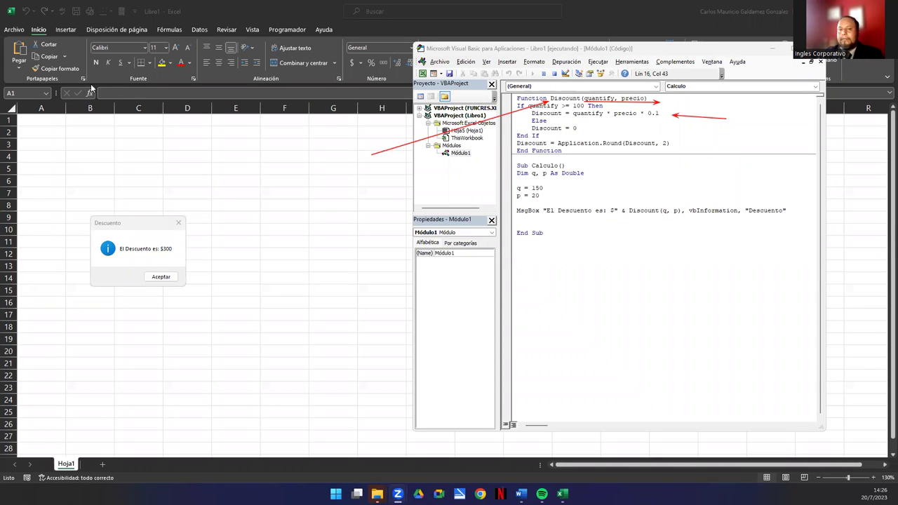
pyautogui.click(161, 276)
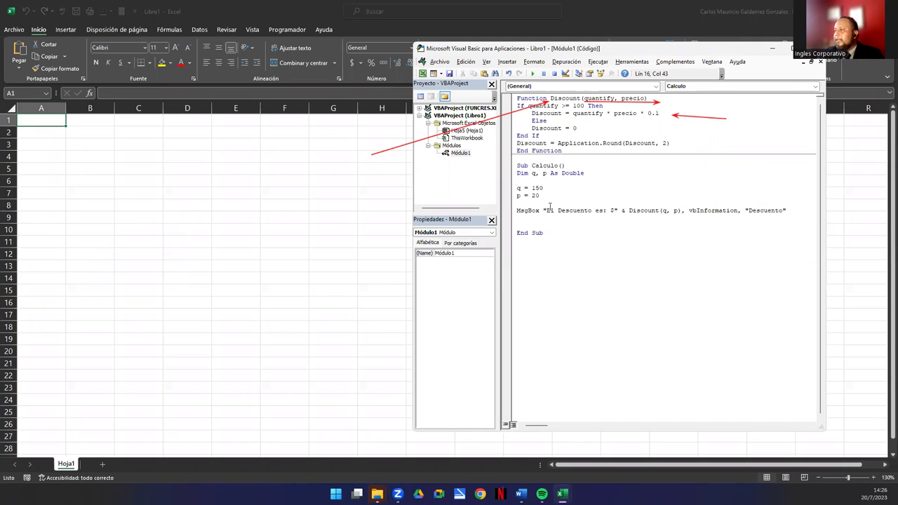
pyautogui.moveTo(531, 188); pyautogui.dragTo(535, 188)
# Set q to 50 and rerun Calculo, moving the "El Descuento es: $0" box aside
pyautogui.press('BackSpace')
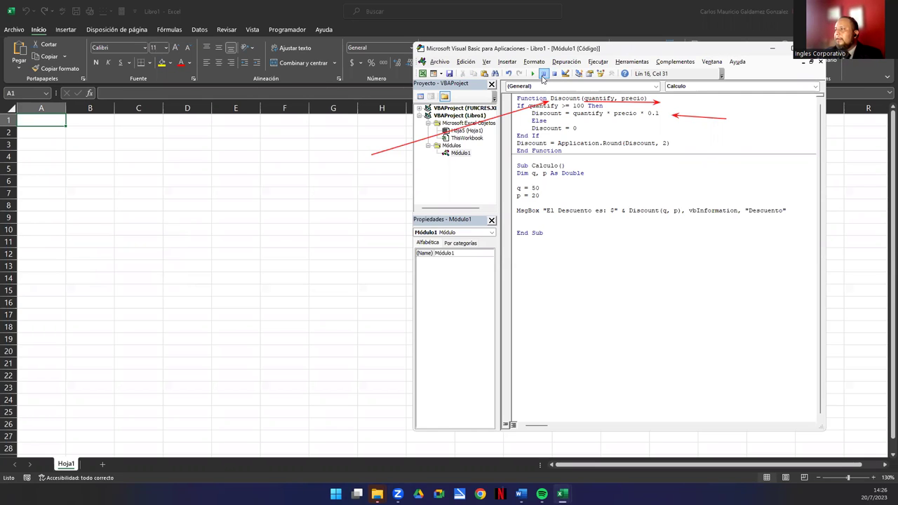
pyautogui.click(533, 73)
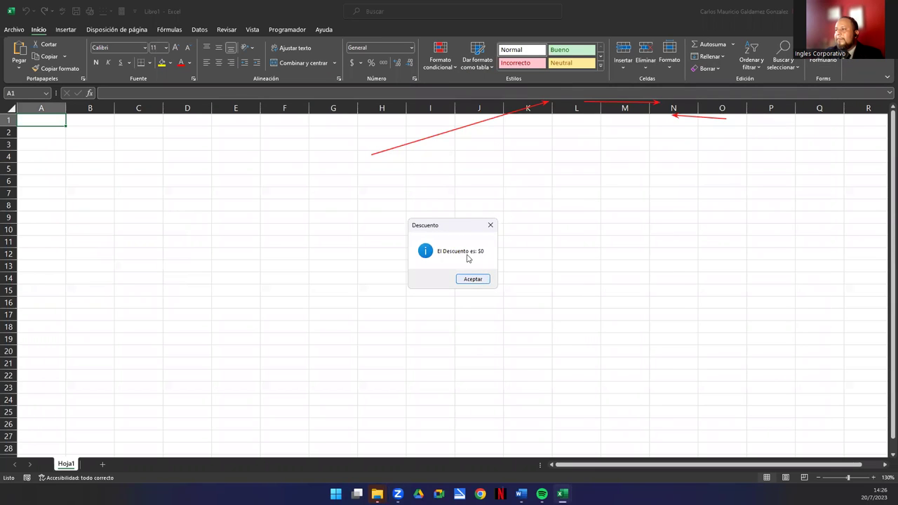
pyautogui.moveTo(443, 232); pyautogui.dragTo(116, 254)
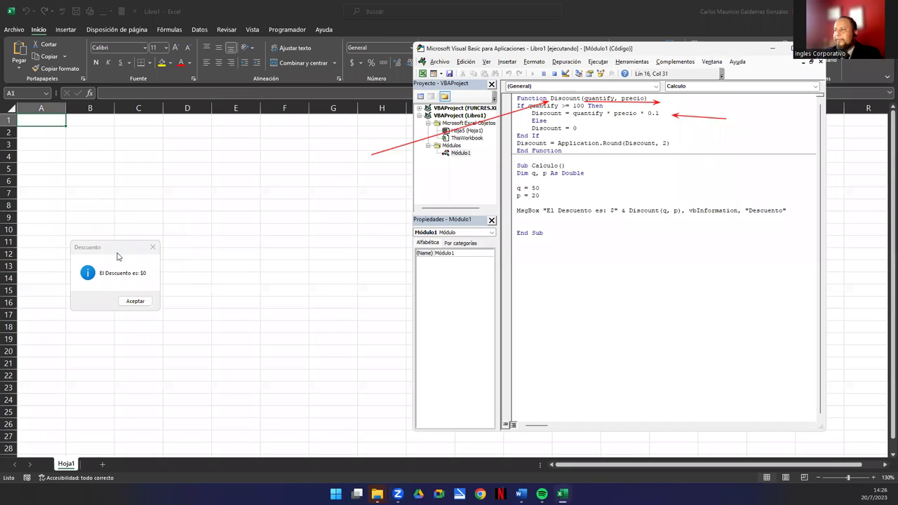